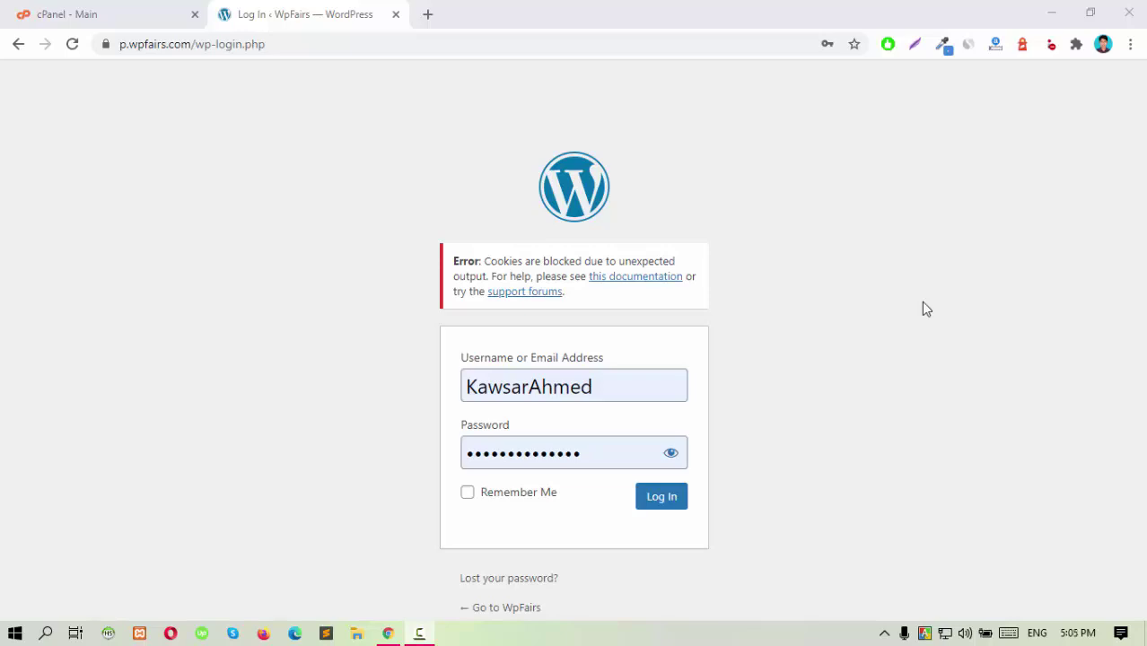
# Open the p.wpfairs.com home page in a new tab, leaving the cookies-blocked login page behind
pyautogui.moveTo(461, 260); pyautogui.dragTo(604, 297)
pyautogui.click(604, 306)
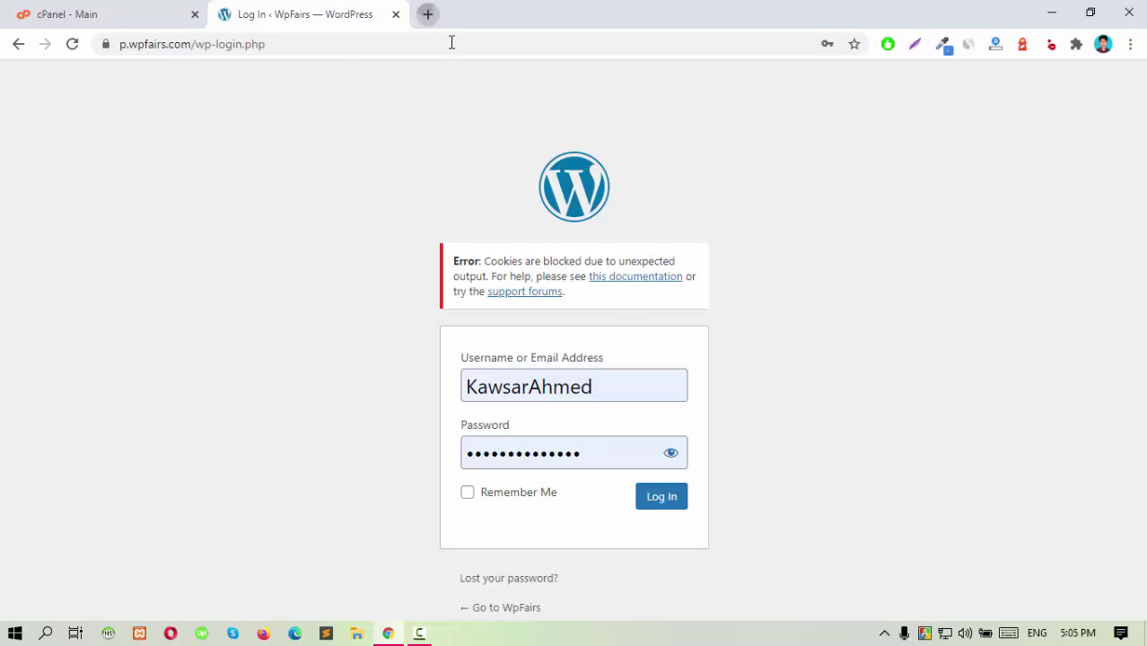
pyautogui.hotkey('ctrl', 't')
pyautogui.write('p.w')
pyautogui.press('Return')
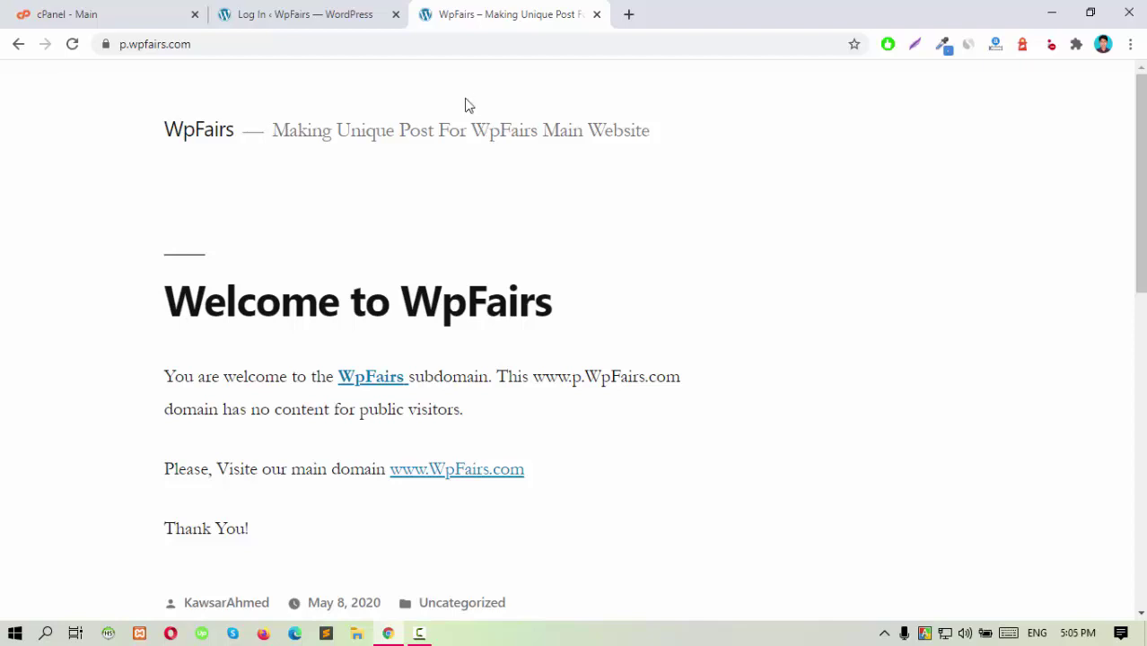
# Append /admin to the p.wpfairs.com address to reach the WordPress login page
pyautogui.click(259, 40)
pyautogui.press('End')
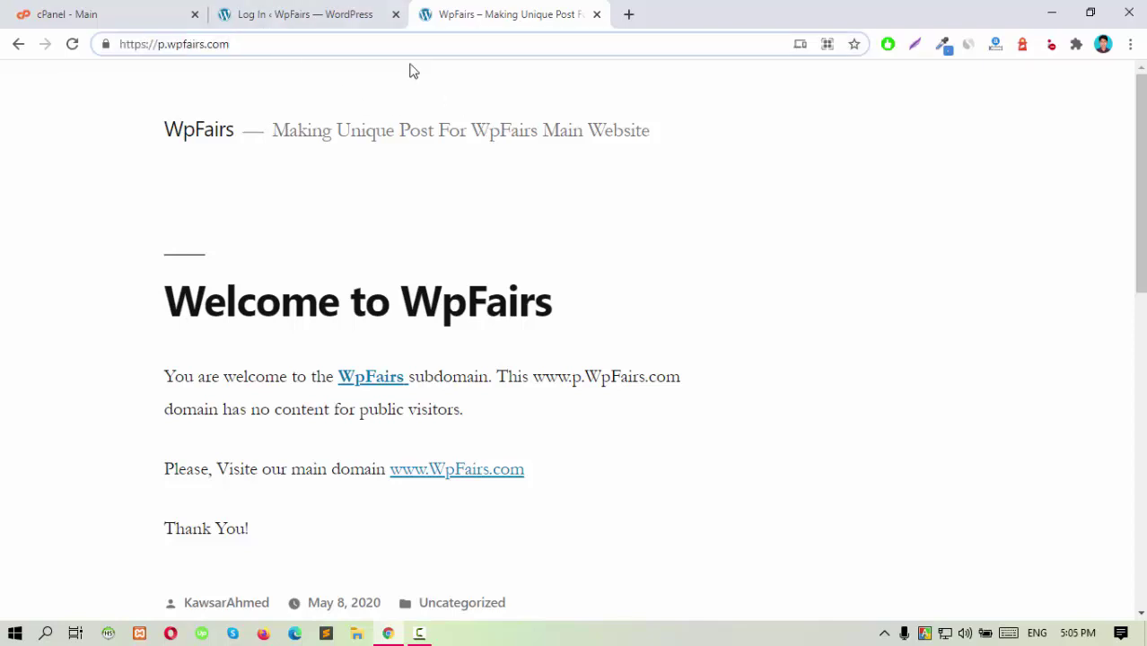
pyautogui.write('/admi')
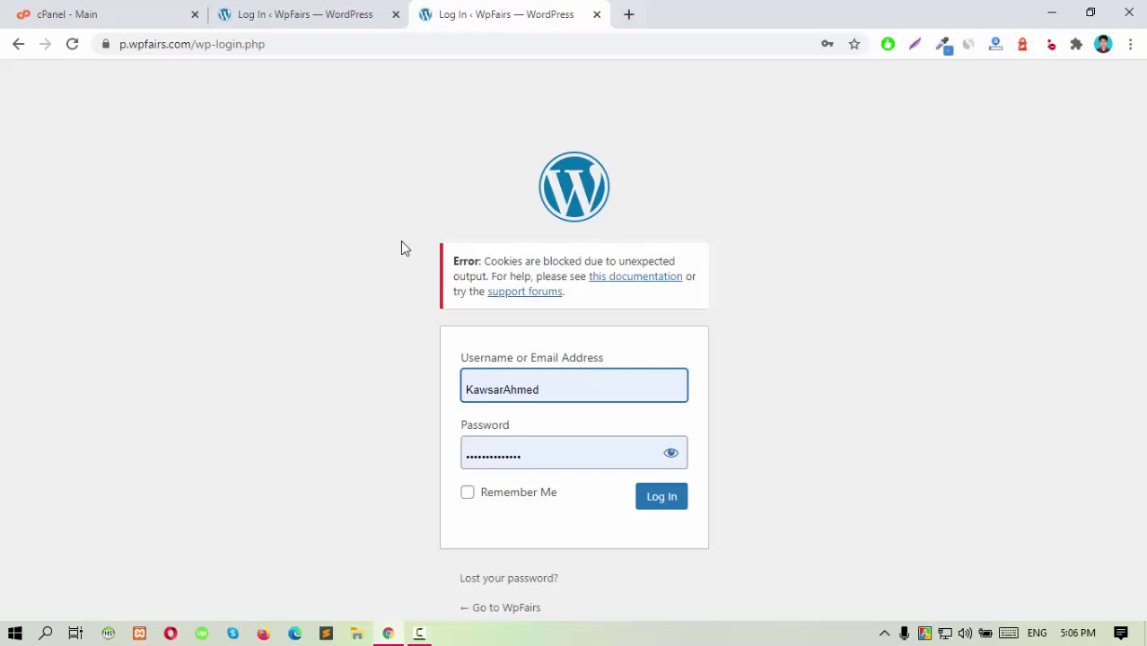
pyautogui.moveTo(576, 298); pyautogui.dragTo(423, 266)
pyautogui.click(423, 266)
pyautogui.click(678, 501)
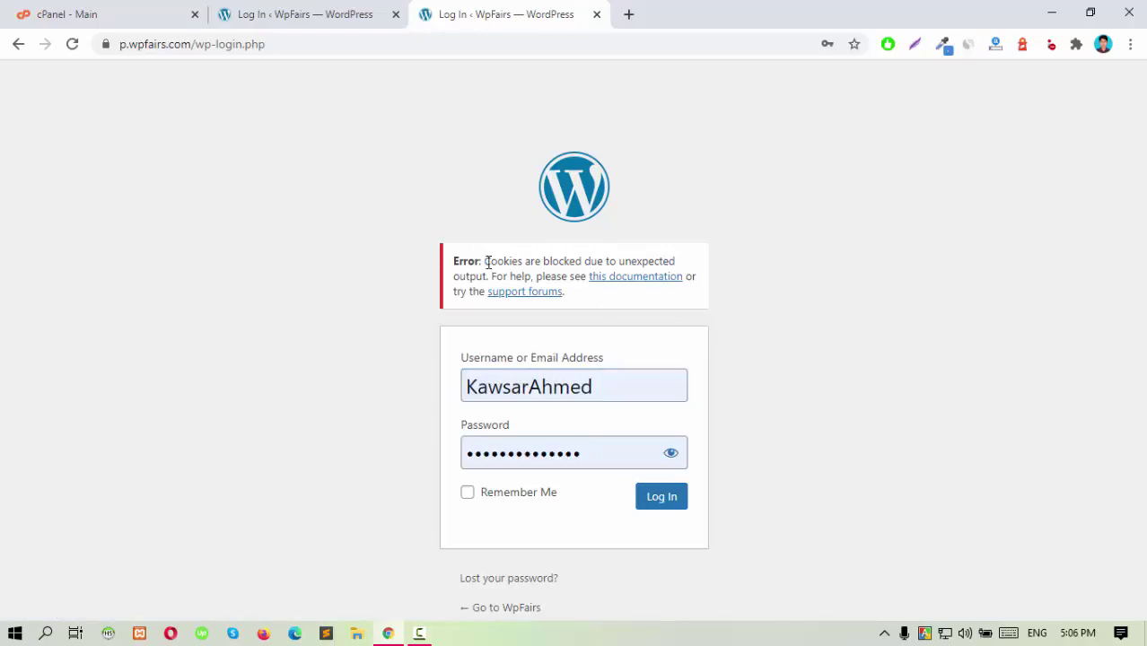
pyautogui.moveTo(486, 261); pyautogui.dragTo(589, 305)
pyautogui.click(590, 305)
# Browse to the p.wpfairs.com wp-content folder in cPanel File Manager
pyautogui.click(36, 12)
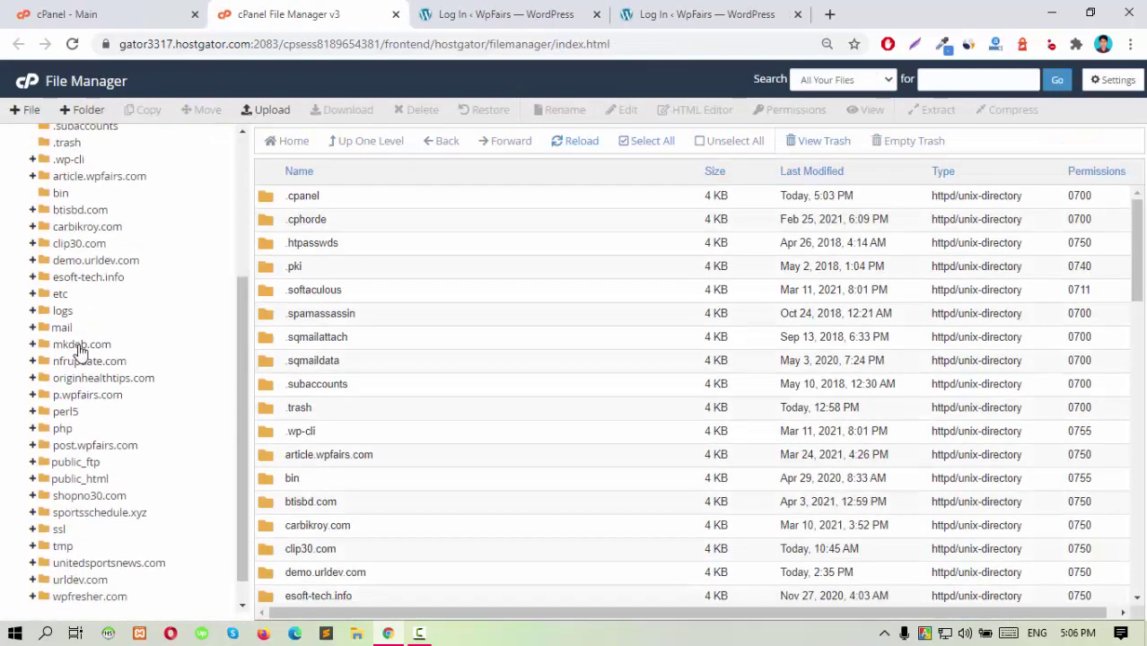
pyautogui.click(86, 396)
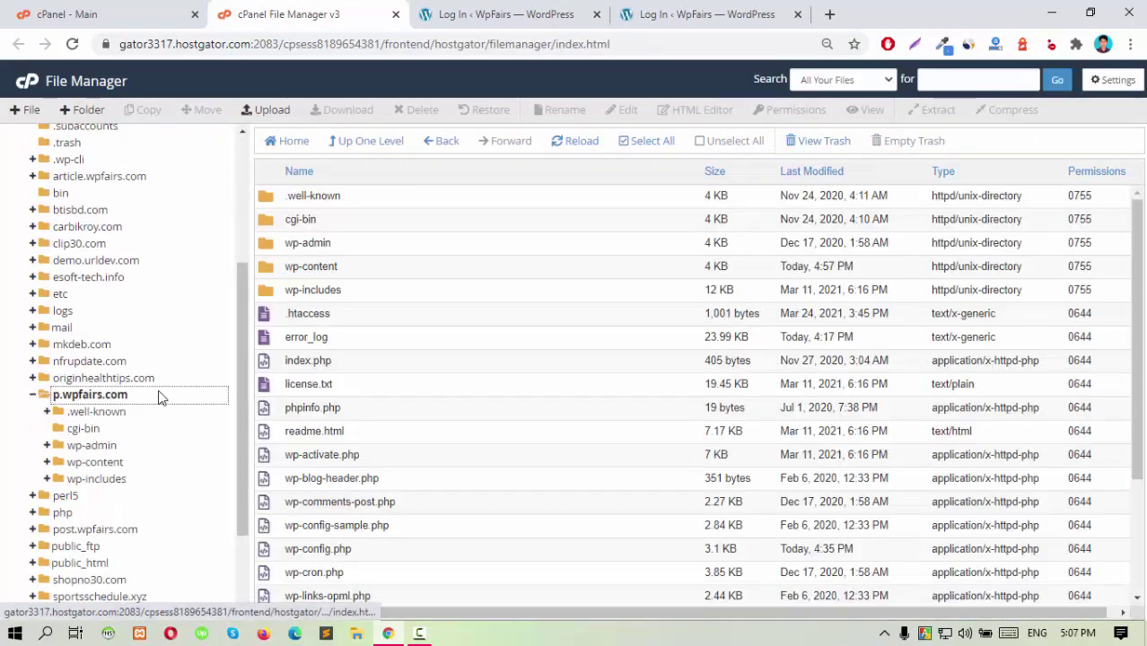
pyautogui.scroll(-2, 141, 343)
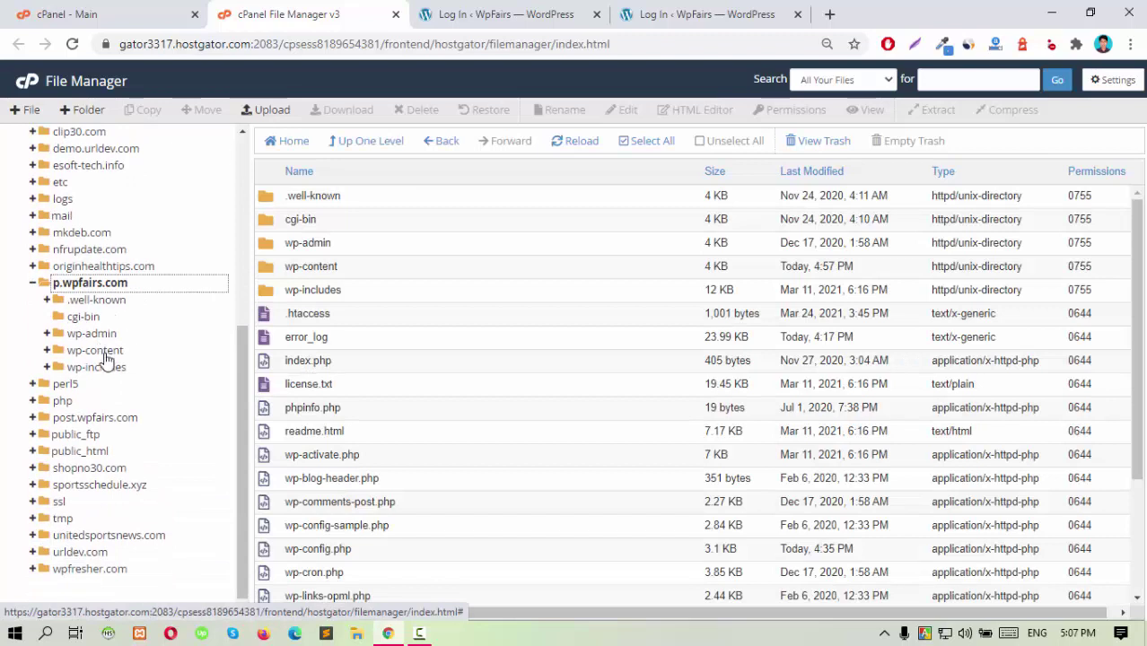
pyautogui.click(99, 350)
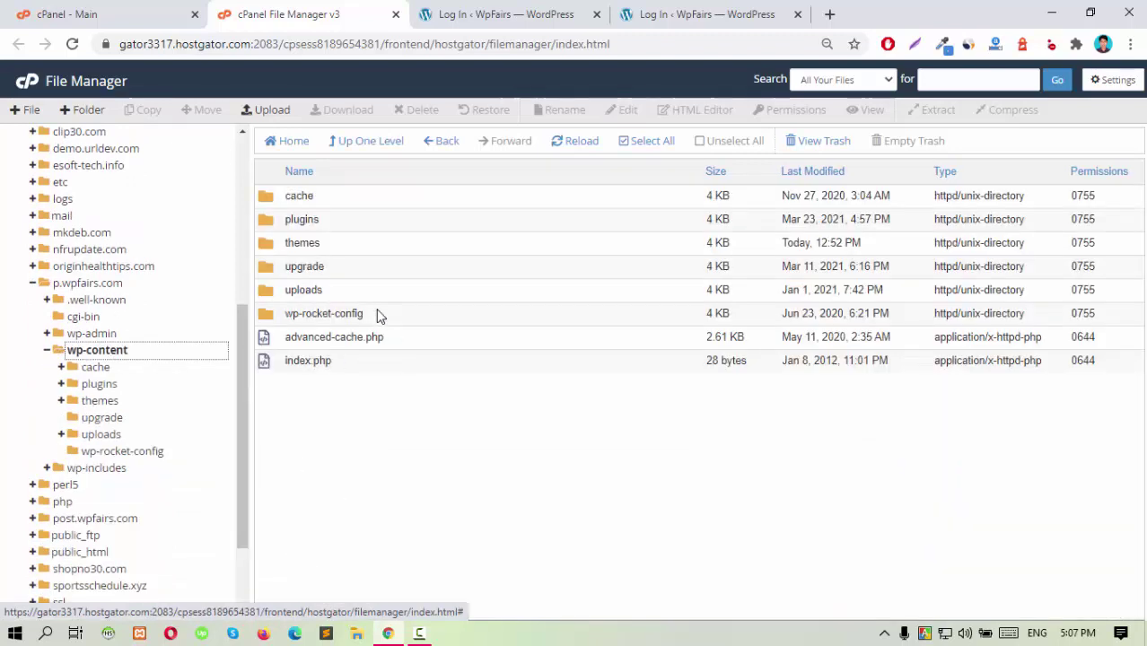
# Rename the plugins folder to plugins-old
pyautogui.rightClick(321, 220)
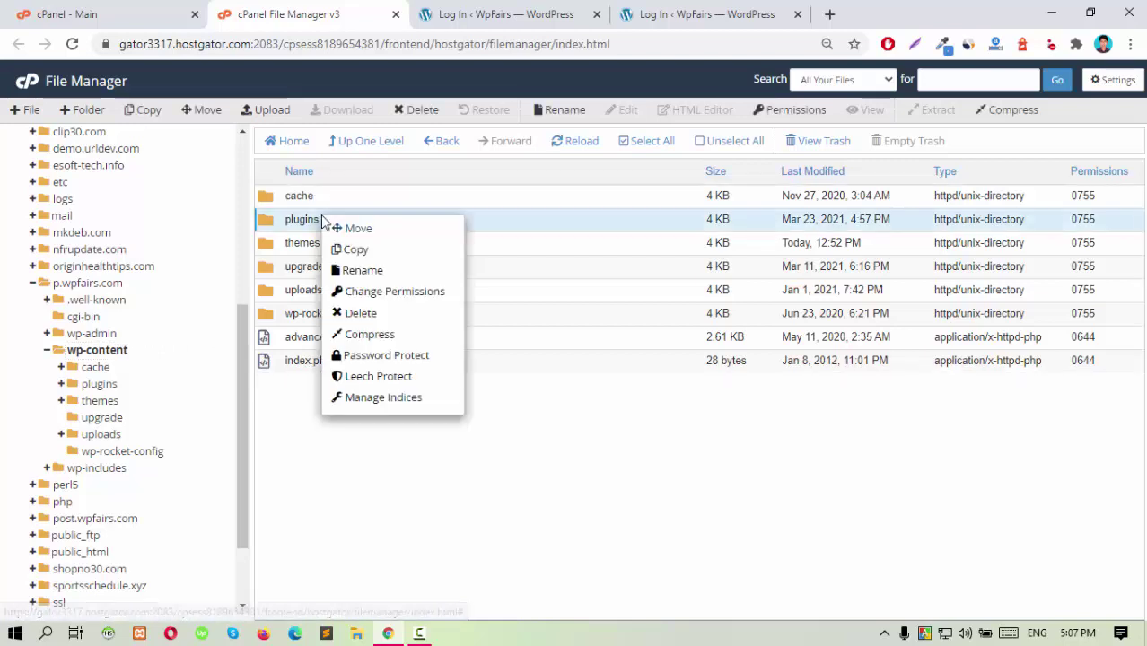
pyautogui.click(363, 270)
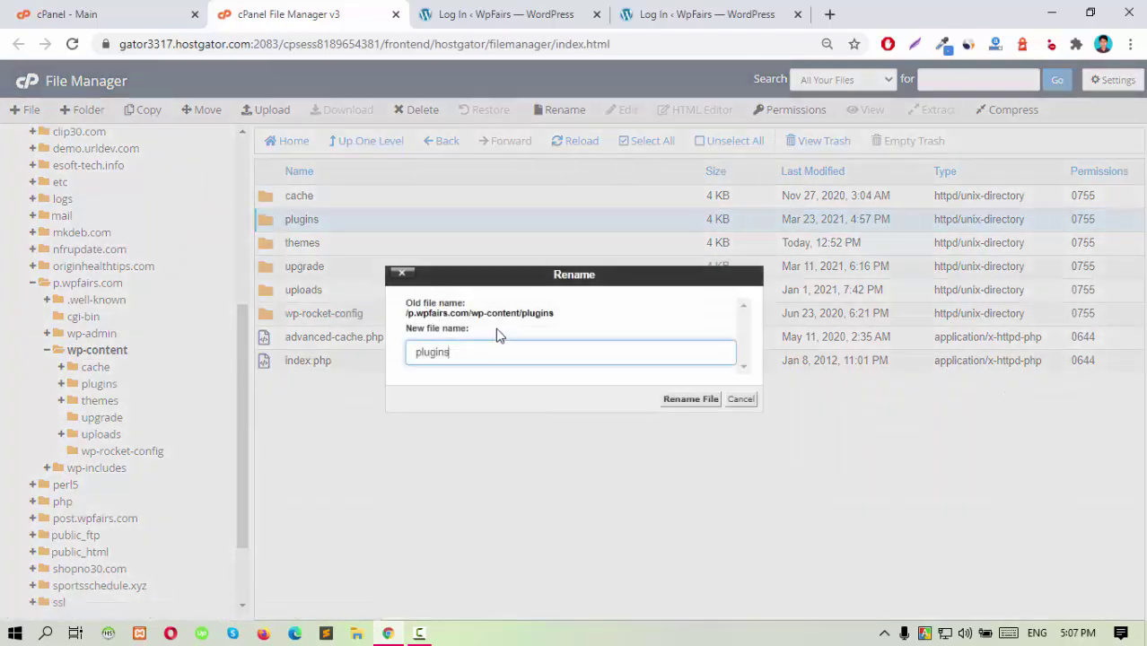
pyautogui.write('-old')
pyautogui.click(687, 399)
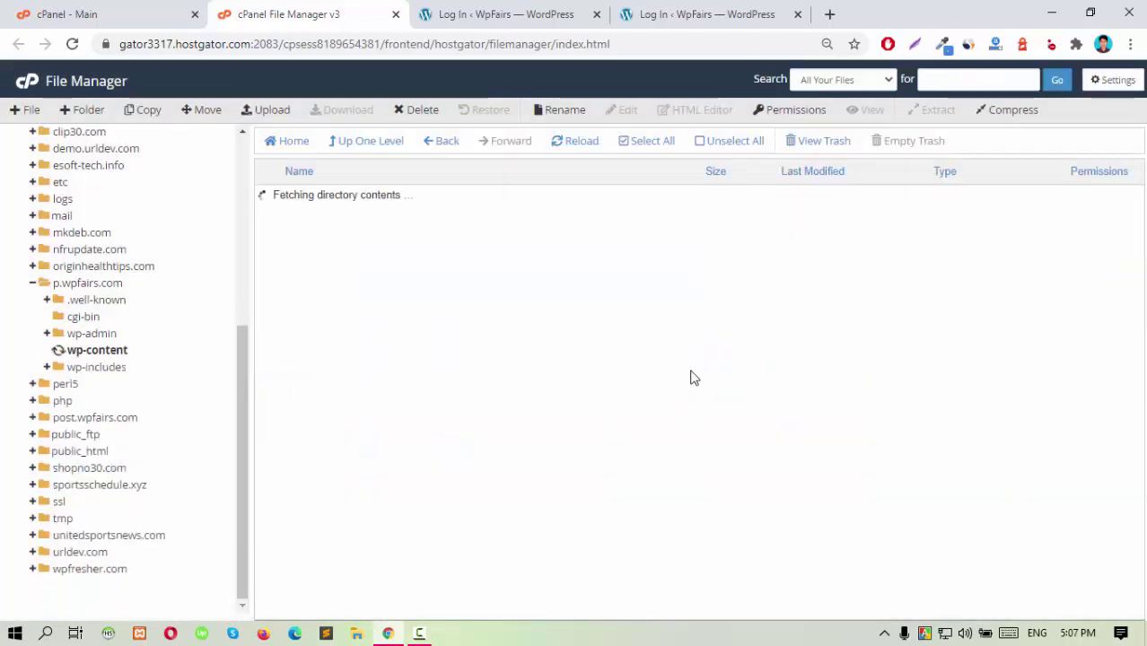
# Close the duplicate login tab, reload the login page and retry logging in
pyautogui.click(552, 14)
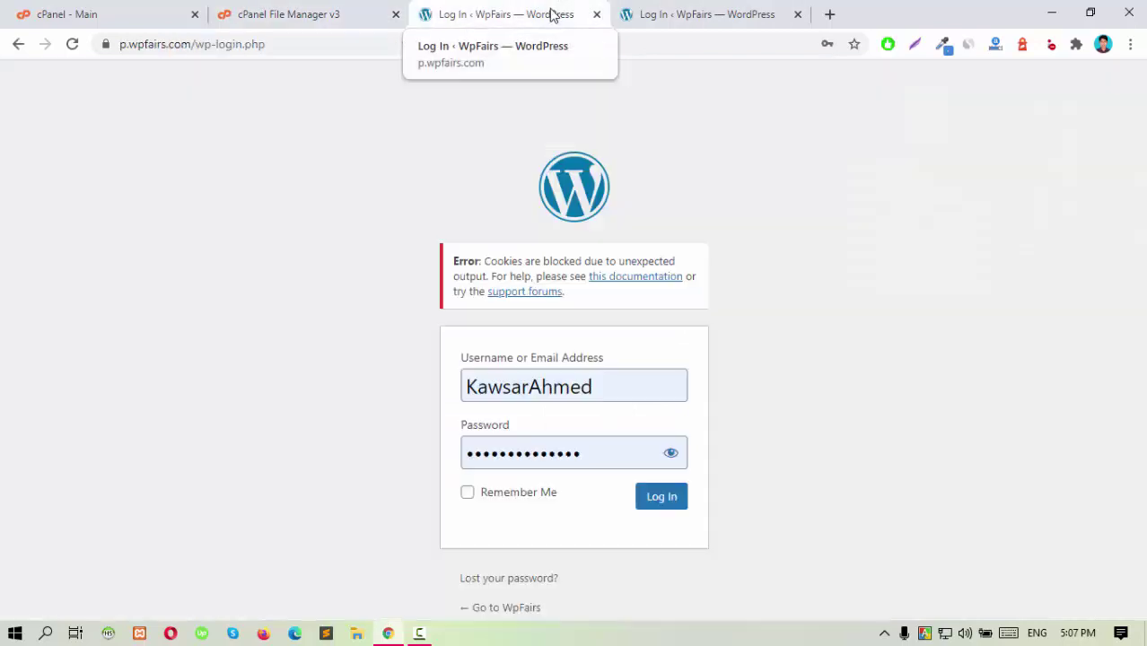
pyautogui.click(797, 15)
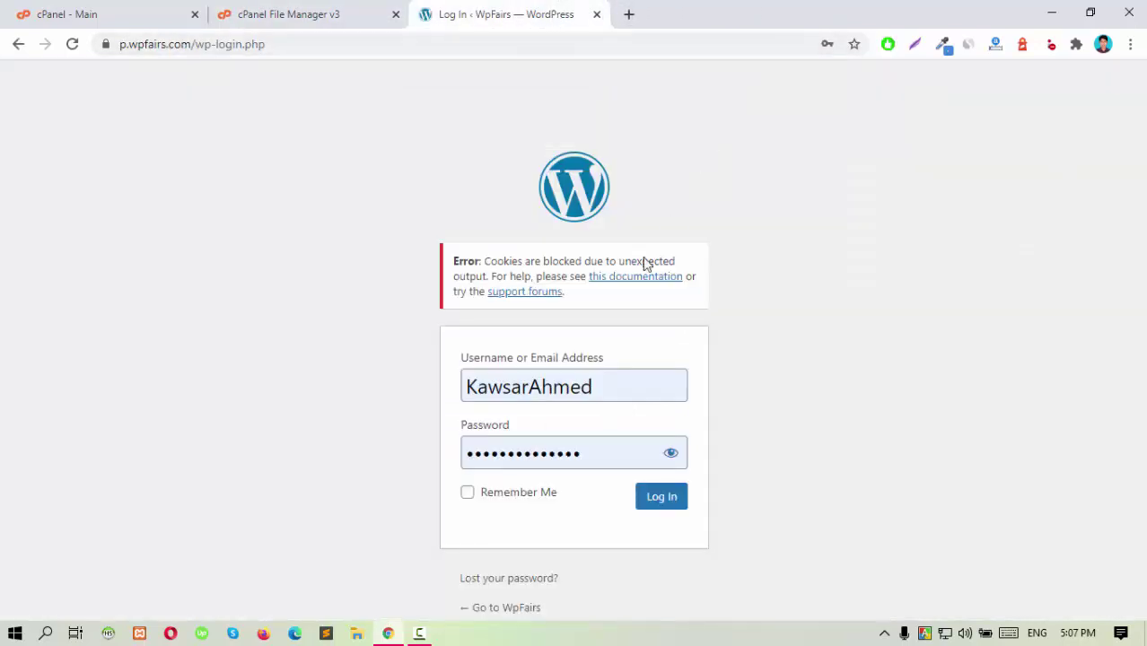
pyautogui.click(493, 45)
pyautogui.press('Return')
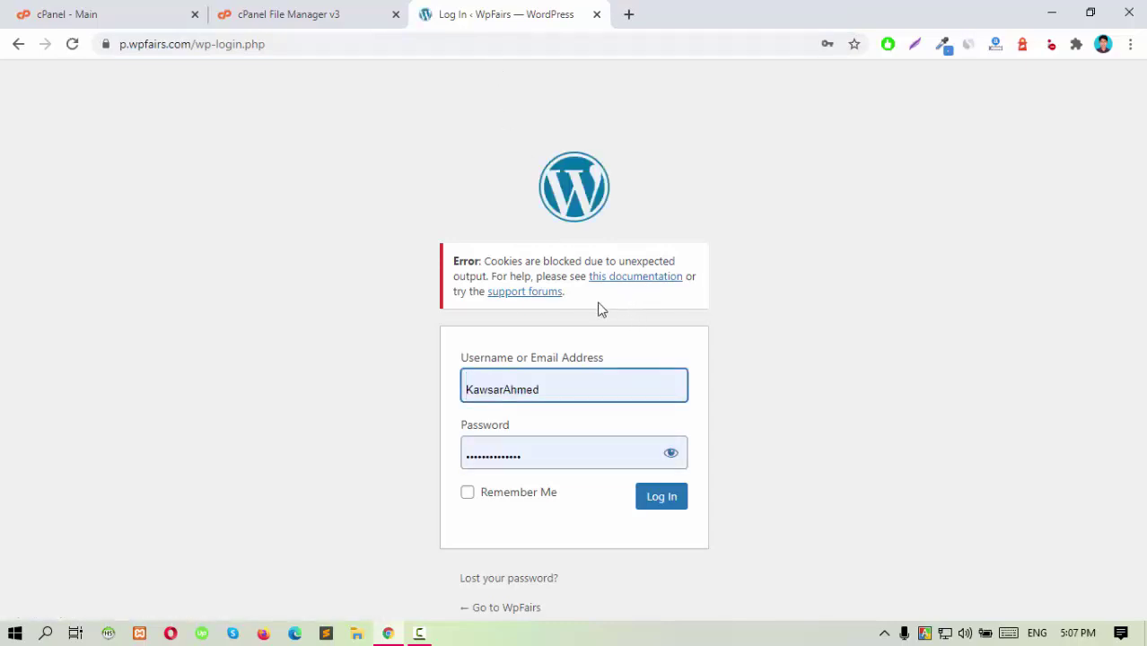
pyautogui.click(675, 500)
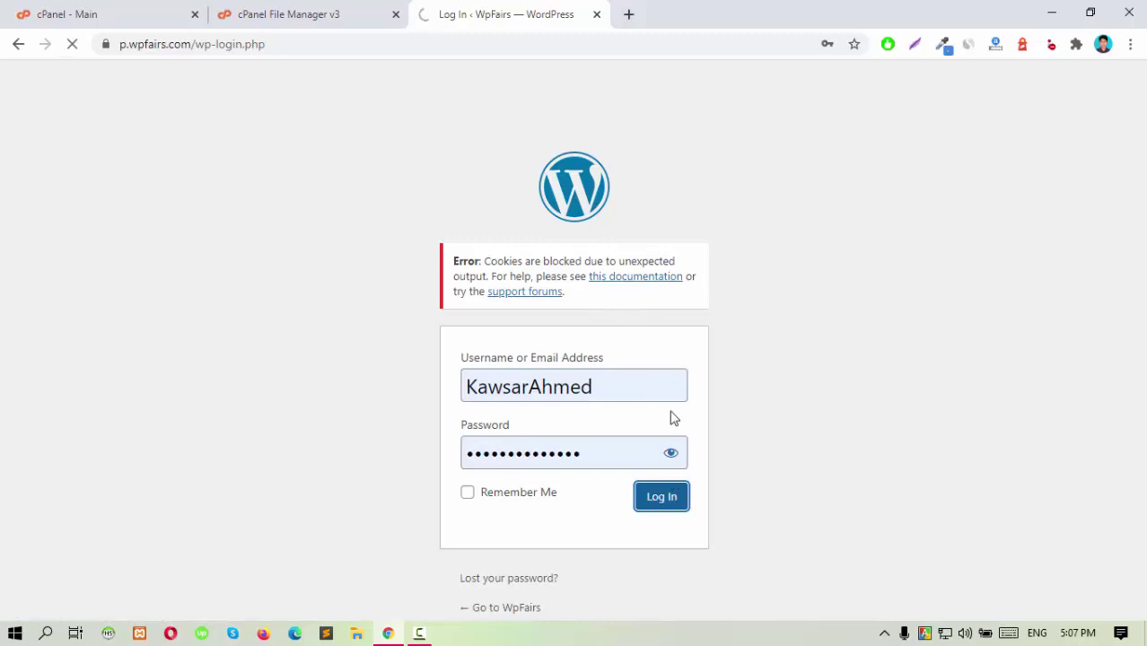
pyautogui.click(341, 7)
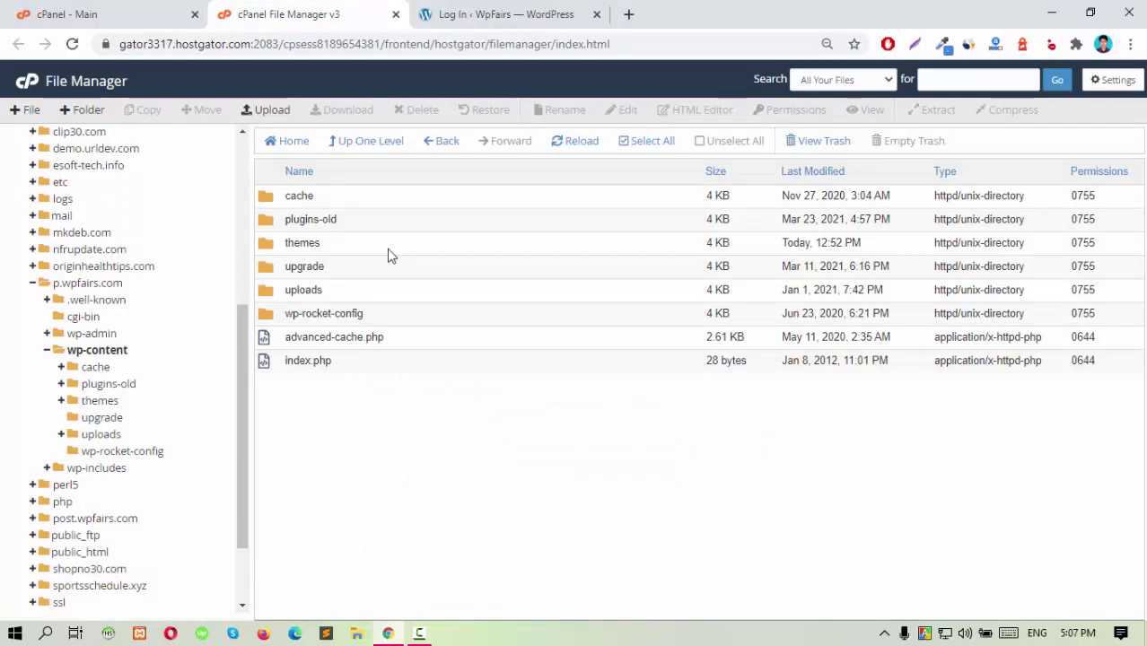
# Rename the wp-content themes folder to themes-old
pyautogui.rightClick(321, 244)
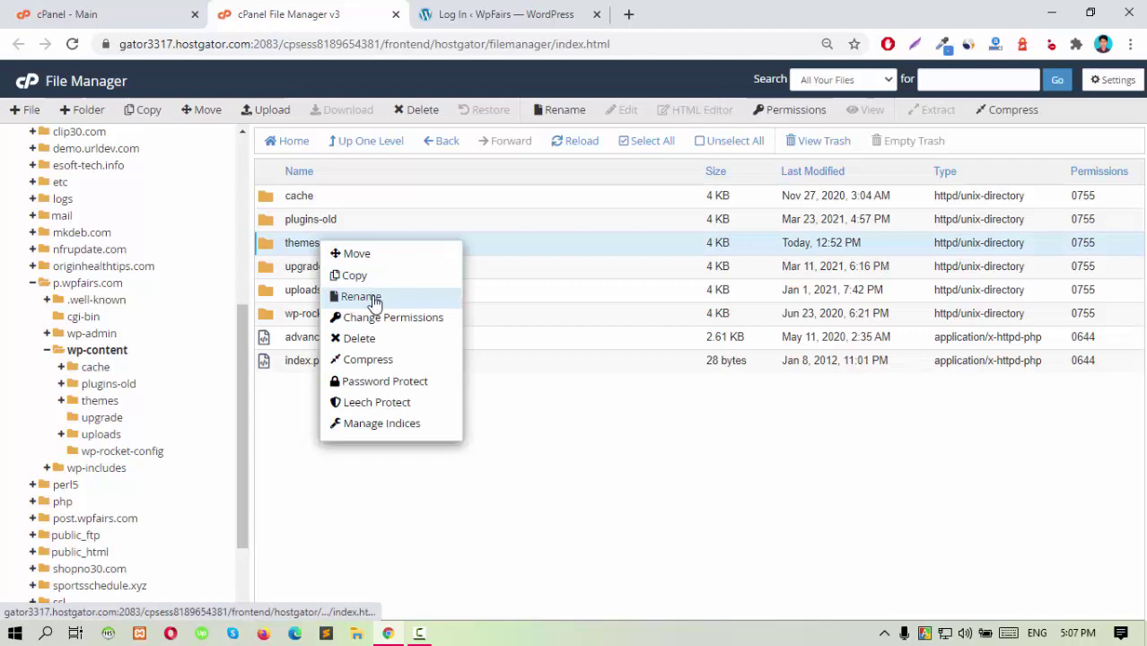
pyautogui.click(357, 296)
pyautogui.write('-ol')
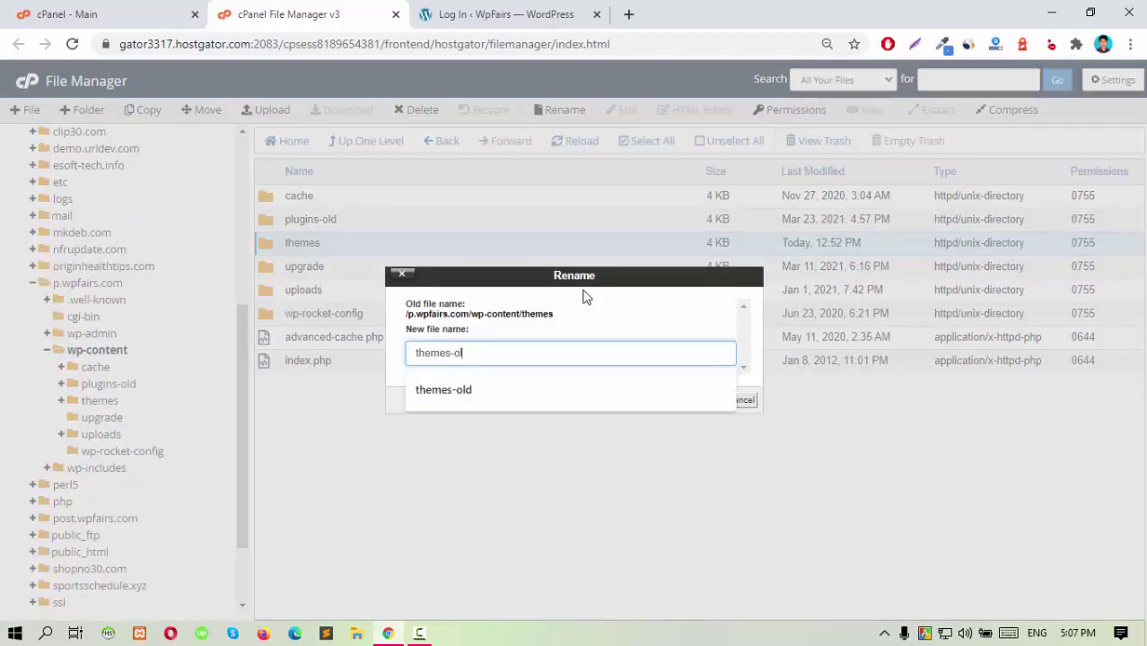
pyautogui.write('d')
pyautogui.click(686, 400)
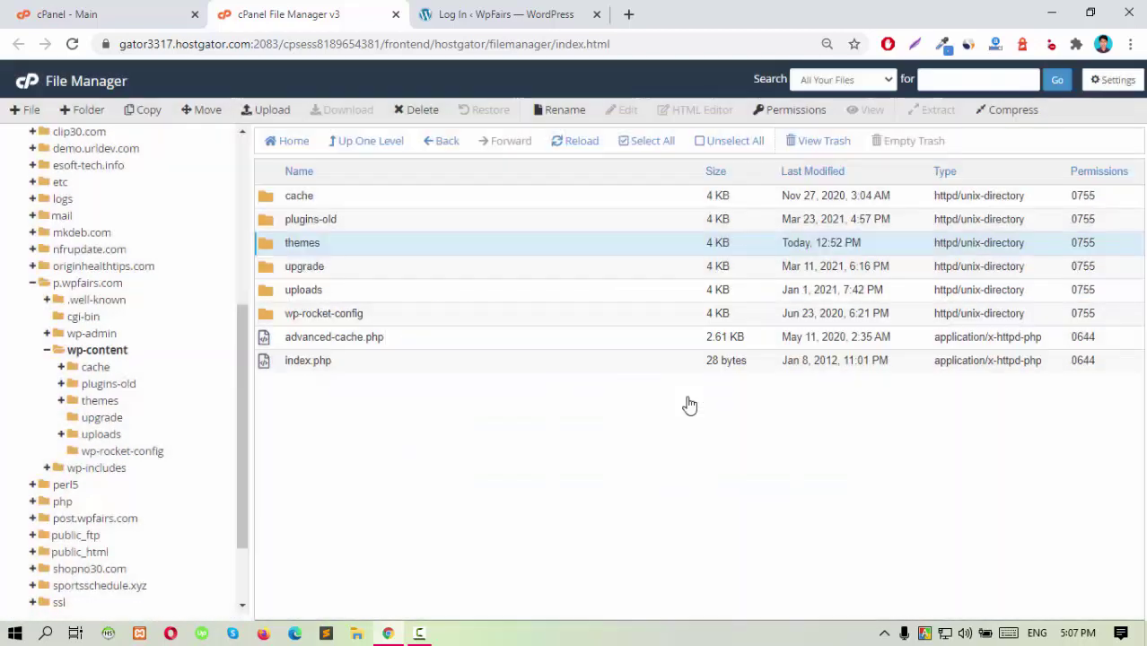
# Reload the login page and resubmit the login, which still shows the cookies-blocked error
pyautogui.hotkey('ctrl', 'Tab')
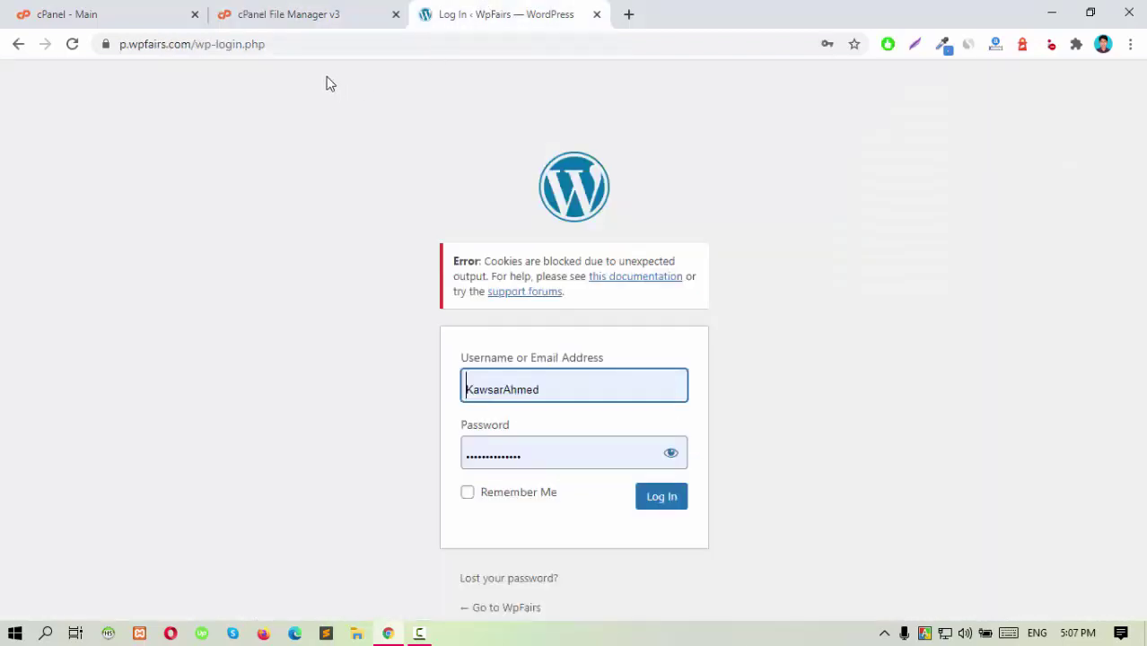
pyautogui.click(323, 50)
pyautogui.press('Return')
pyautogui.click(661, 502)
pyautogui.moveTo(617, 262); pyautogui.dragTo(487, 289)
pyautogui.click(609, 299)
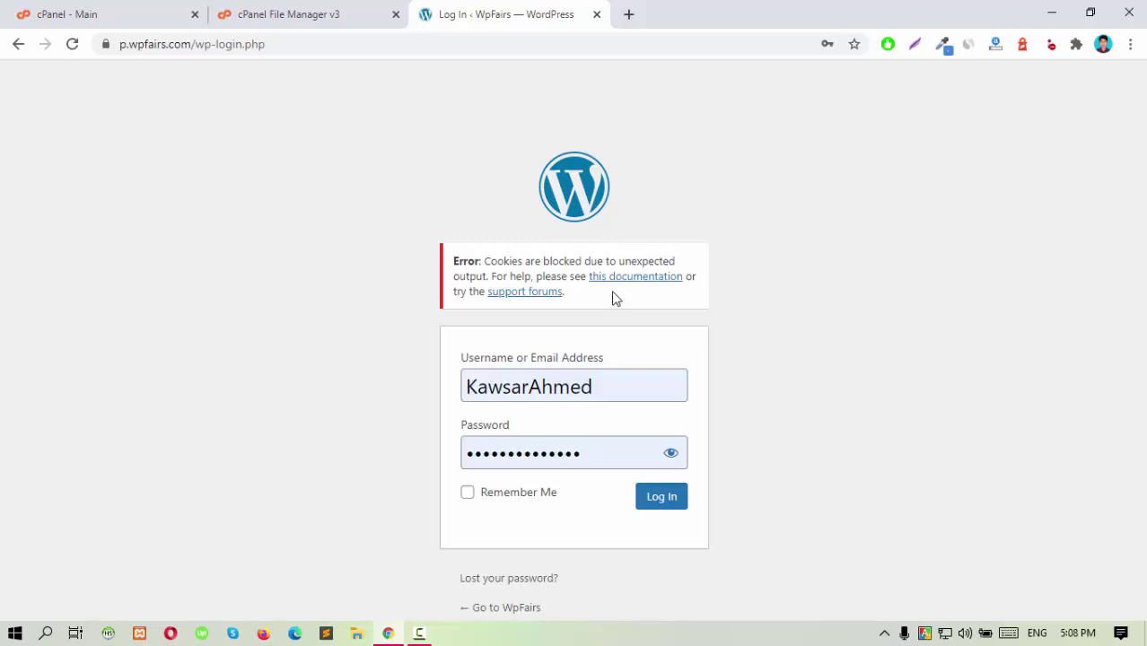
# Open the site's wp-config.php in the File Manager editor
pyautogui.click(300, 11)
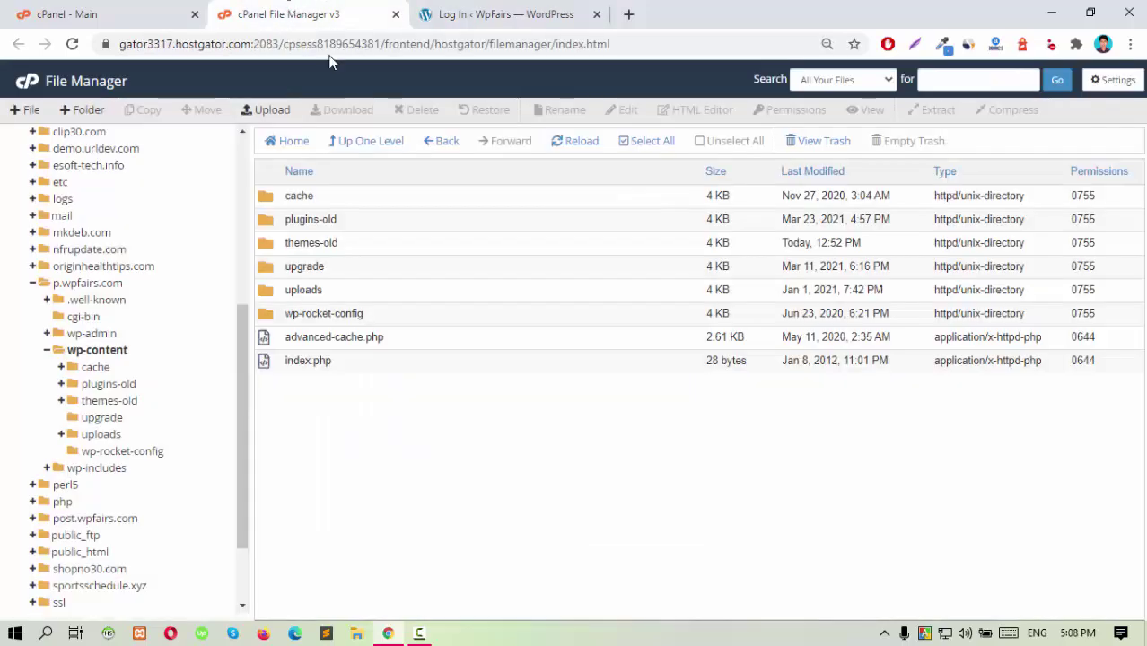
pyautogui.click(72, 283)
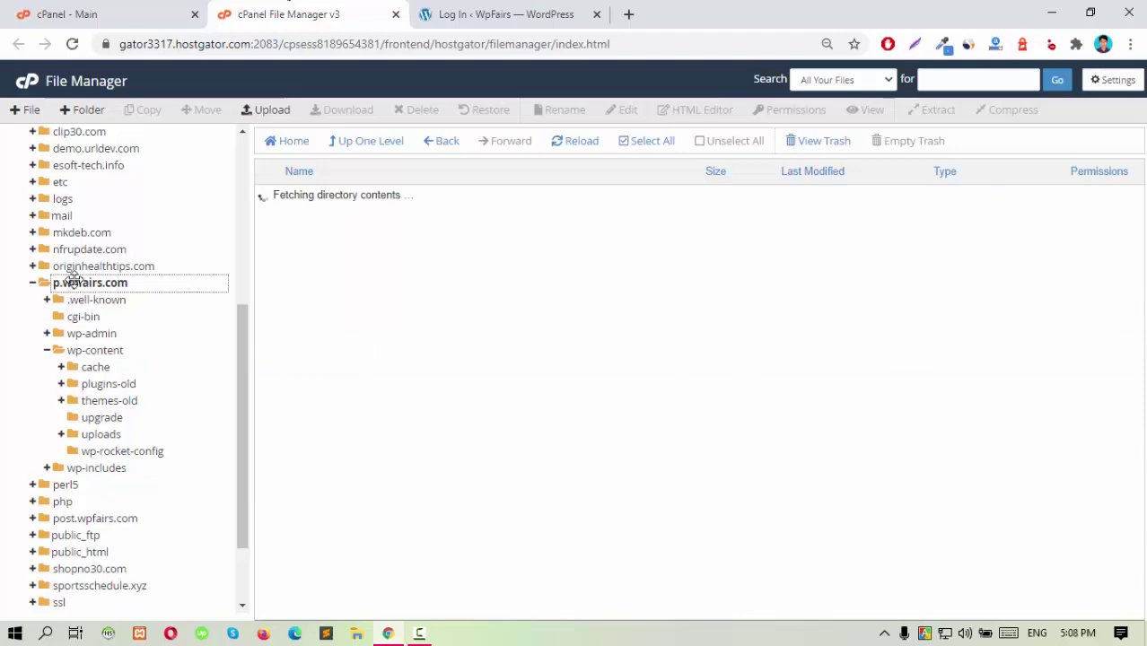
pyautogui.scroll(-3, 377, 403)
pyautogui.click(364, 403)
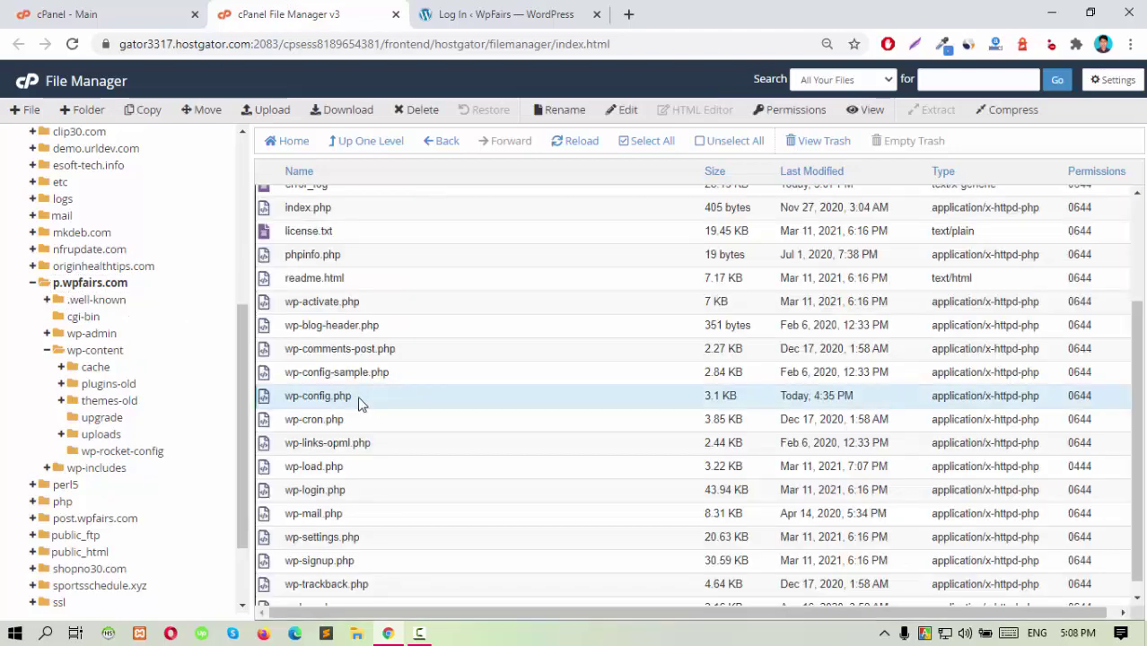
pyautogui.rightClick(359, 403)
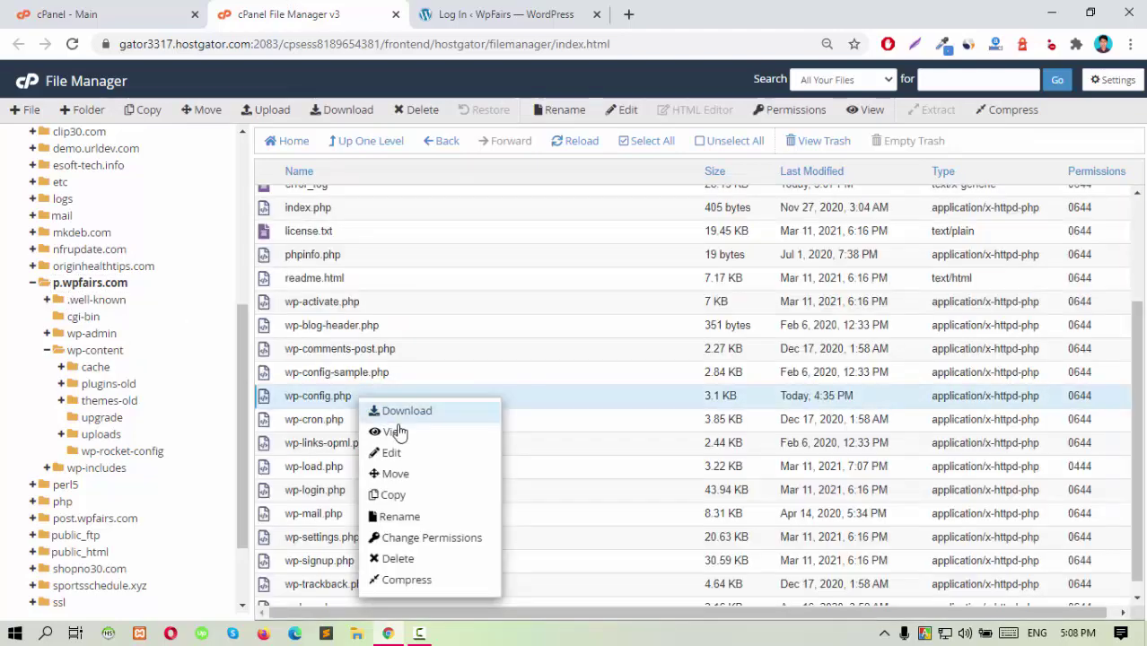
pyautogui.click(420, 454)
# Change the WP_DEBUG value from false to true
pyautogui.scroll(-7, 351, 317)
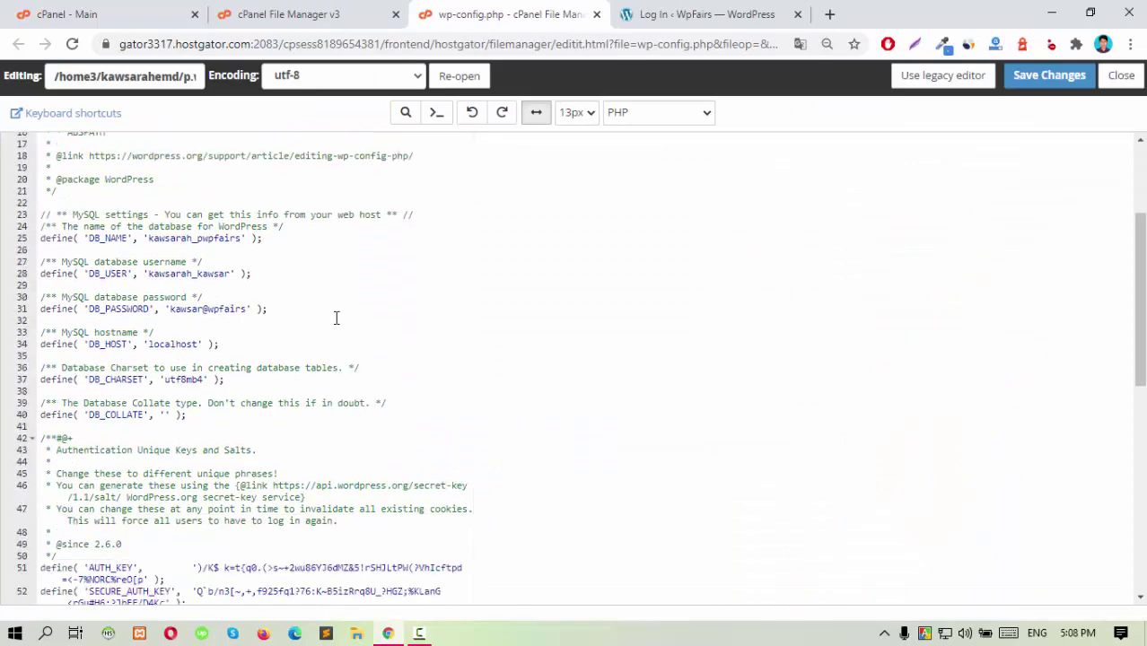
pyautogui.scroll(-2, 330, 330)
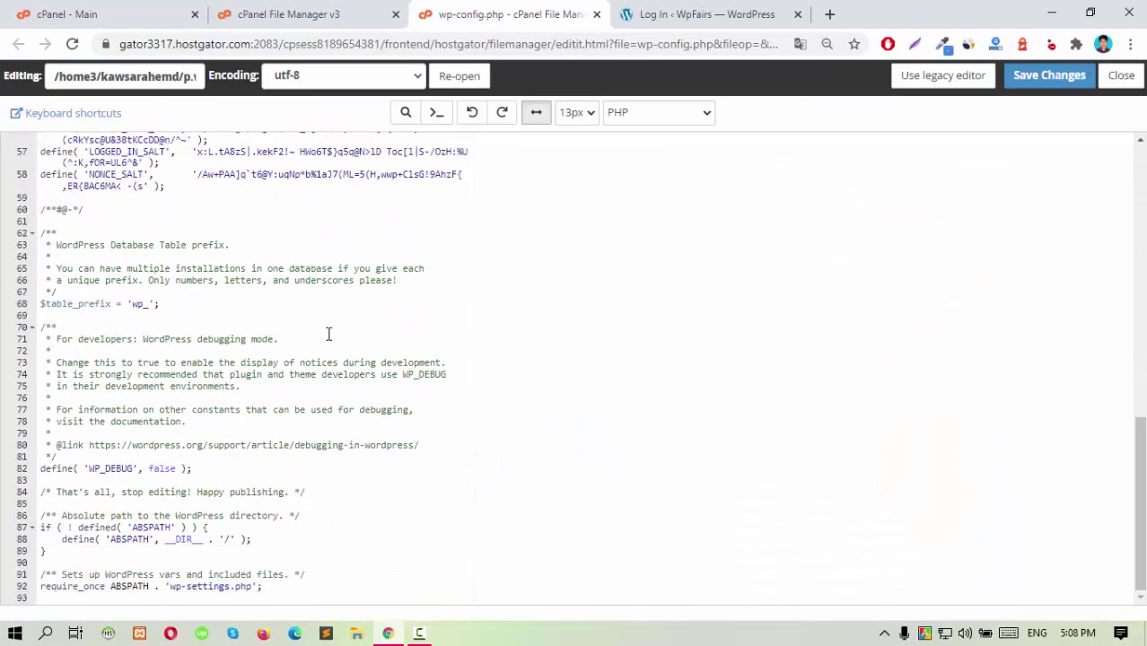
pyautogui.doubleClick(172, 469)
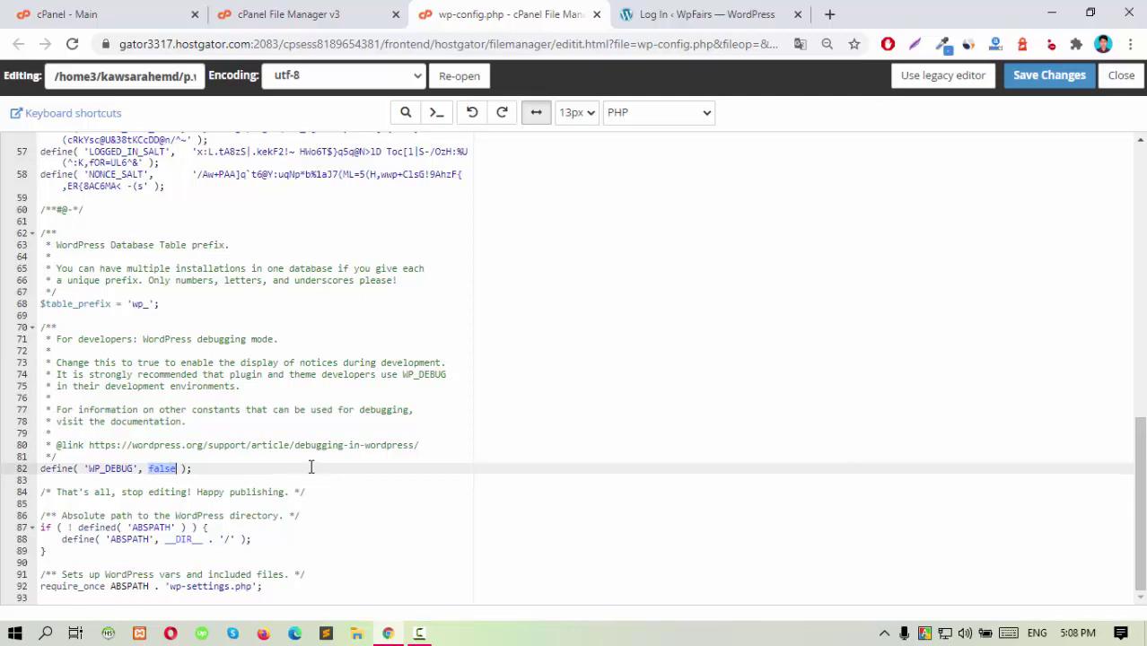
pyautogui.write('true')
# Save wp-config.php and reload the login page to see warnings pointing to wp-load.php line 1
pyautogui.click(1049, 75)
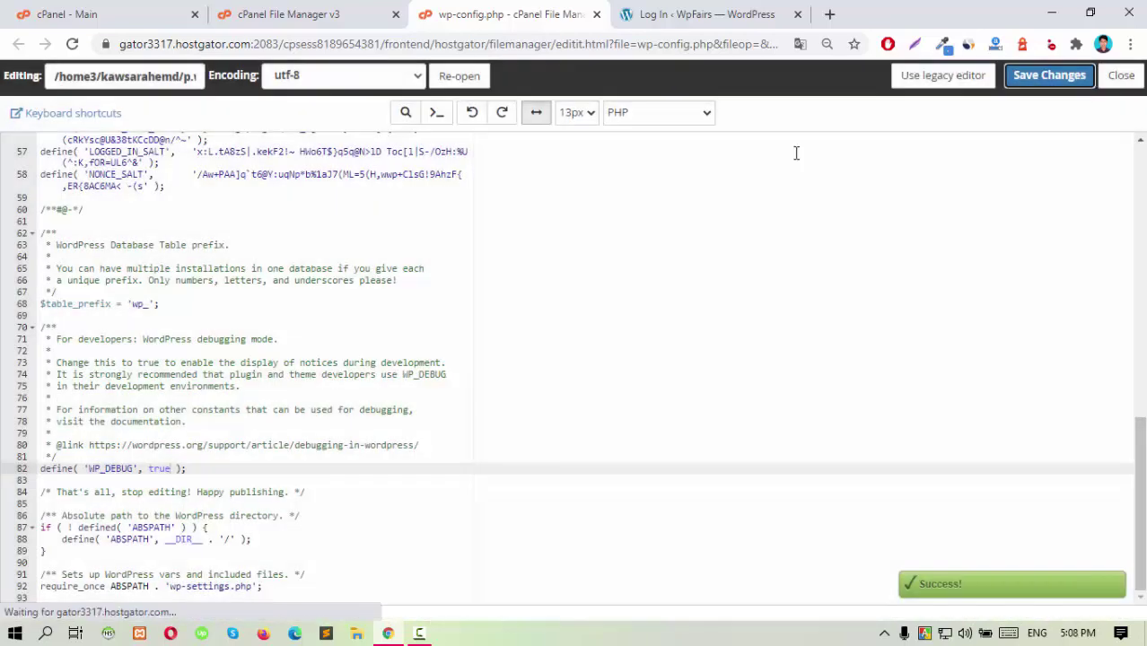
pyautogui.click(707, 14)
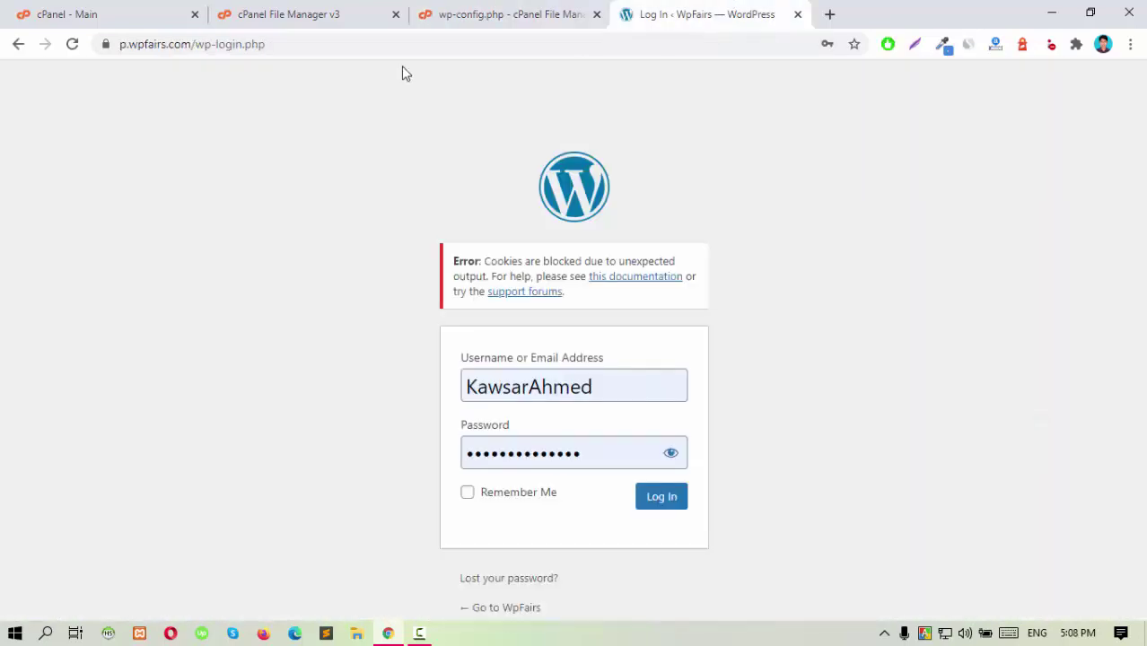
pyautogui.click(335, 44)
pyautogui.press('Return')
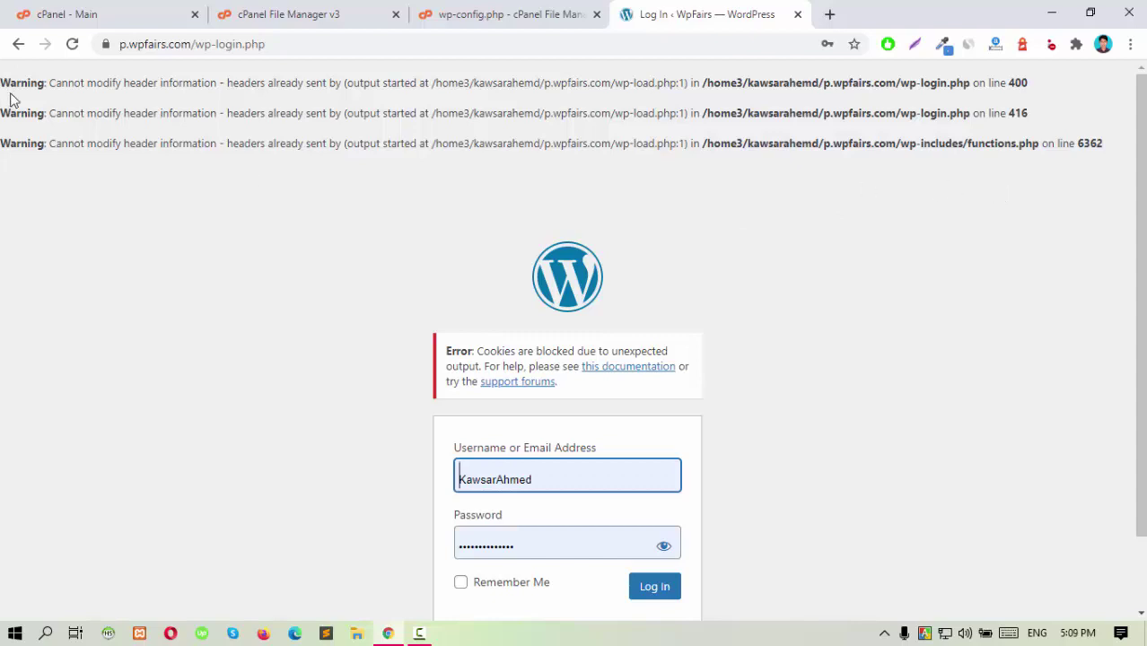
pyautogui.moveTo(50, 83); pyautogui.dragTo(212, 105)
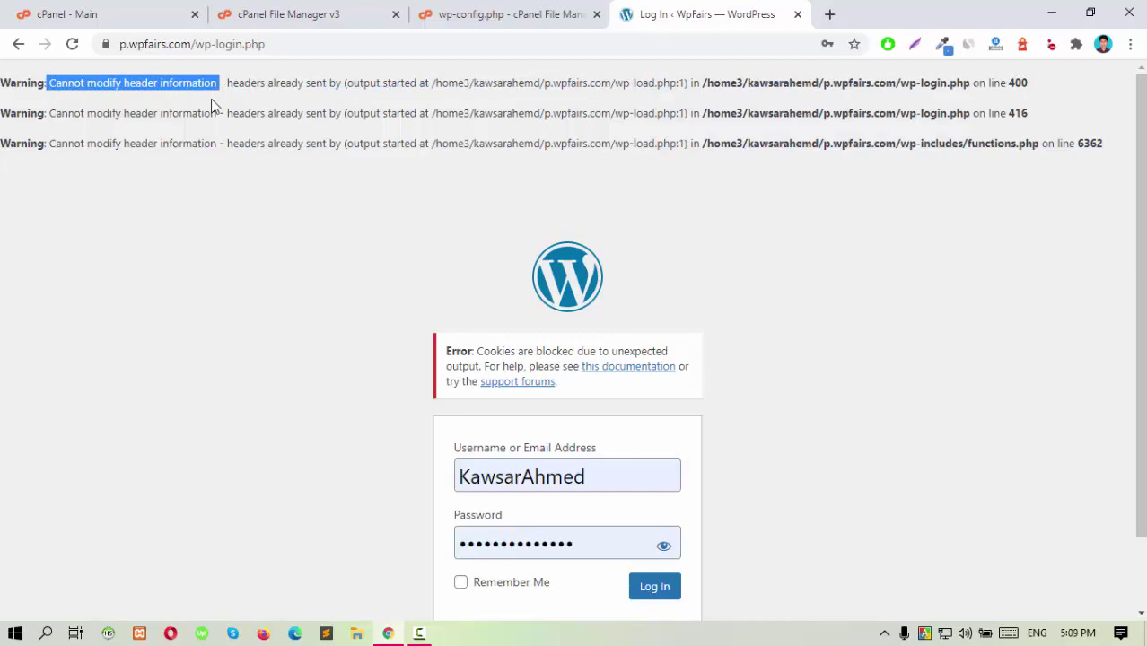
pyautogui.click(51, 113)
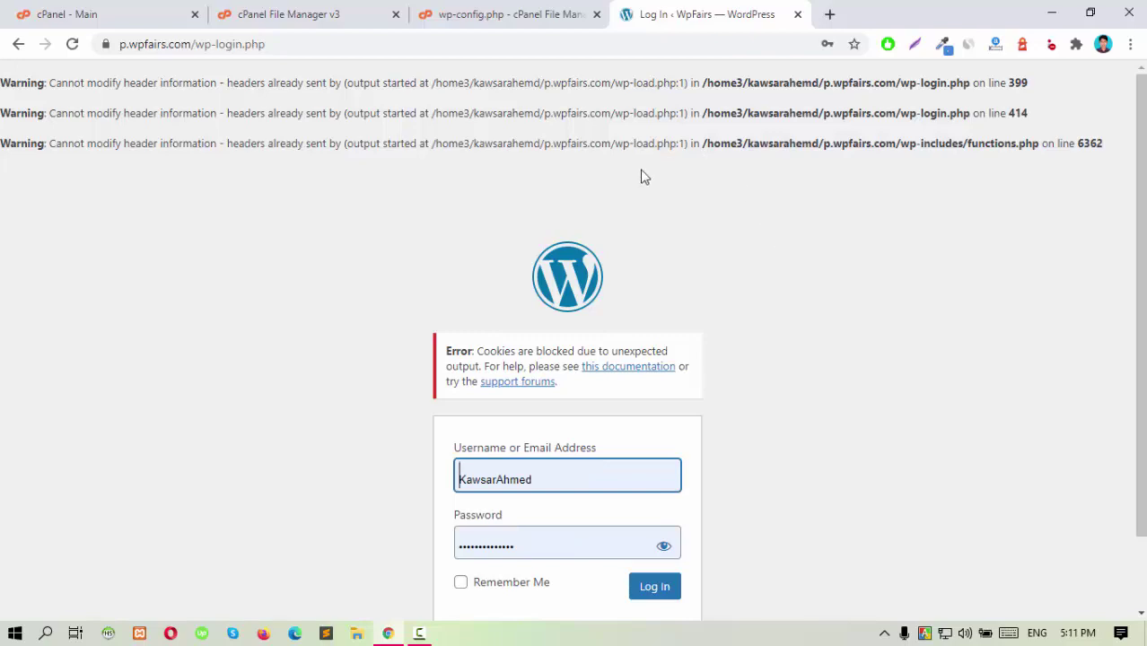
# Open wp-load.php in the File Manager editor
pyautogui.click(269, 18)
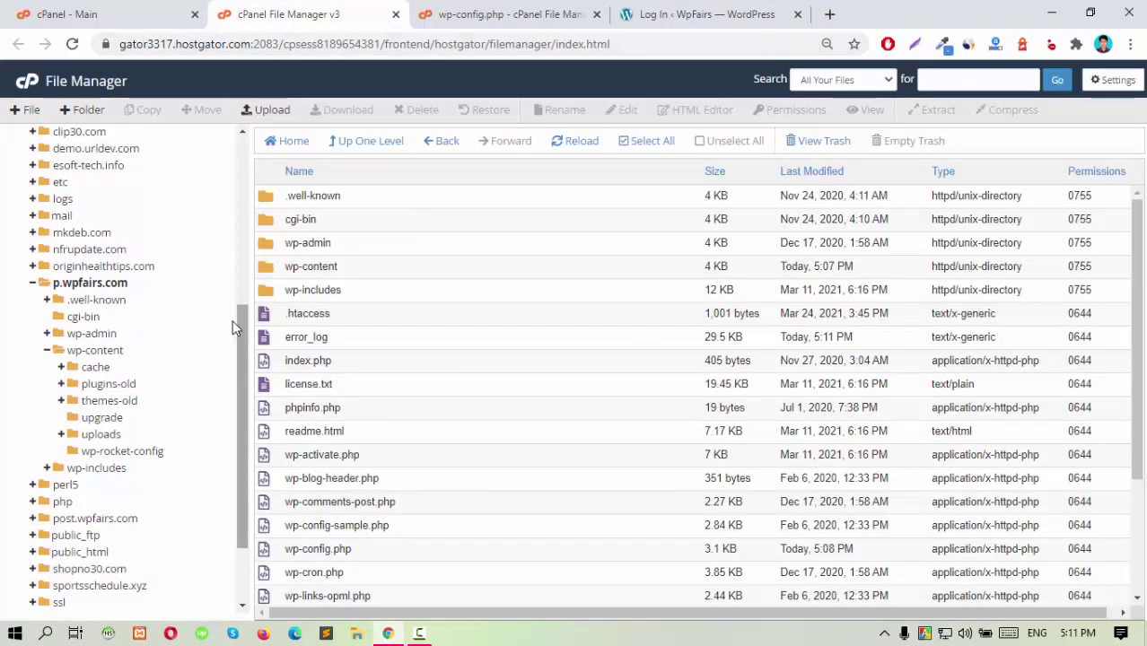
pyautogui.scroll(-3, 337, 372)
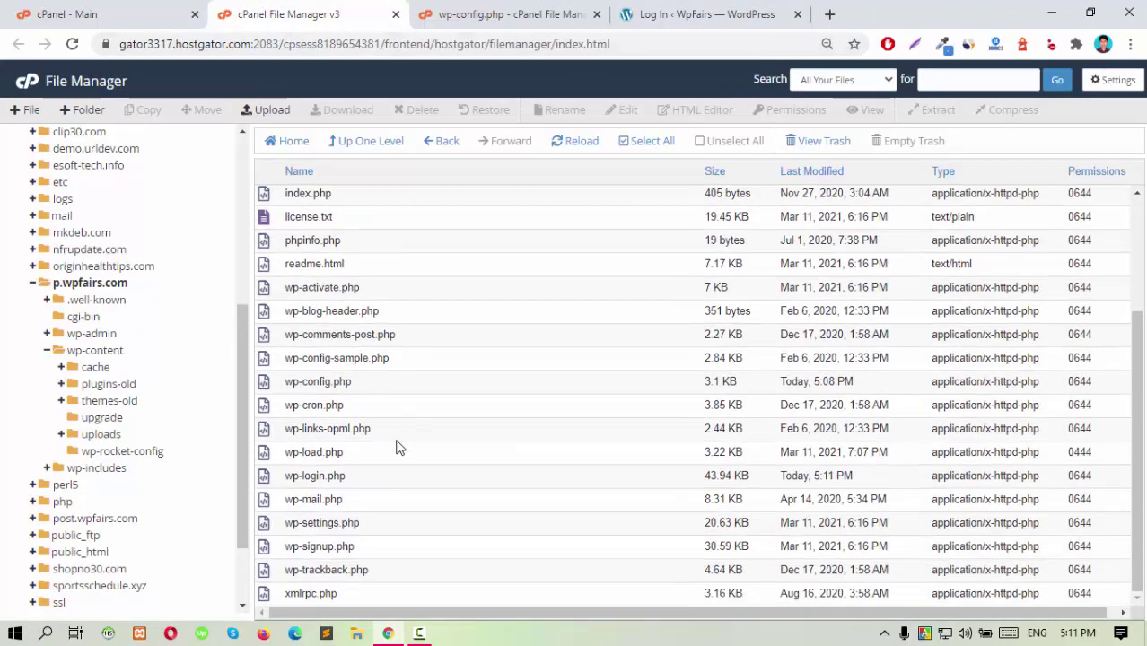
pyautogui.click(360, 455)
pyautogui.rightClick(361, 456)
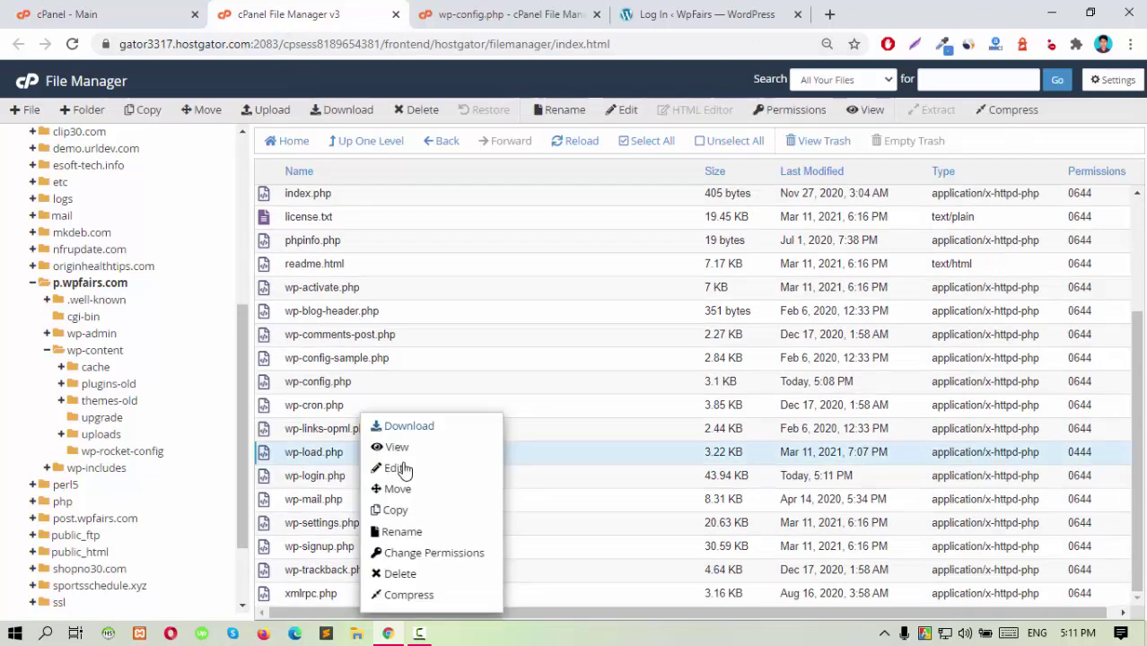
pyautogui.click(422, 473)
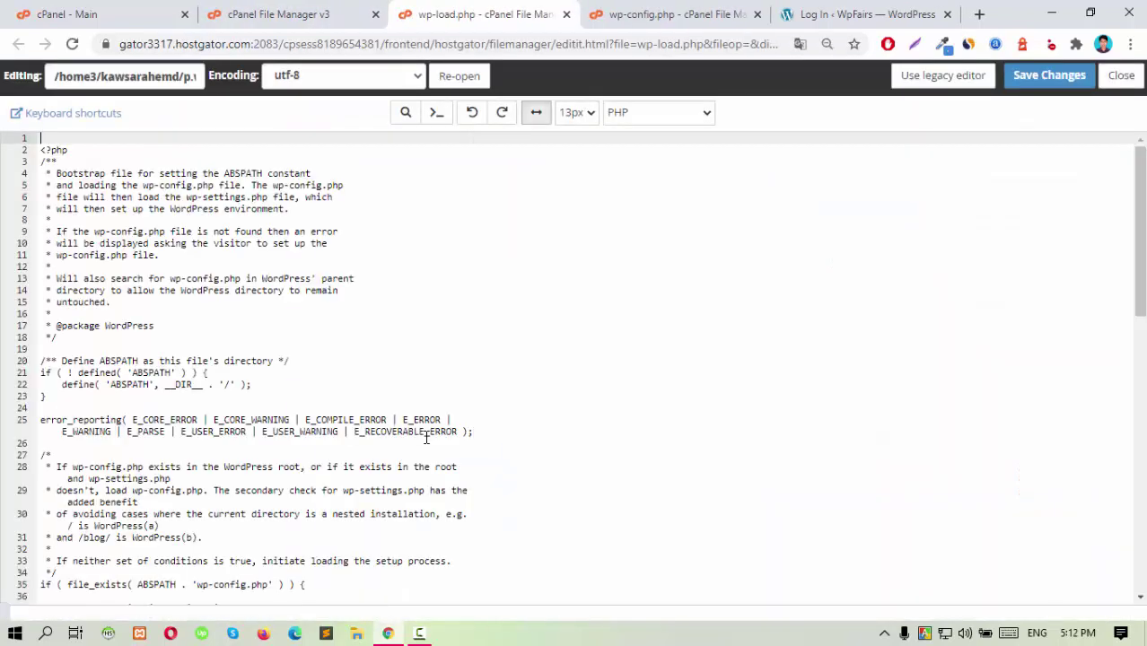
# Delete the blank first line before <?php and save wp-load.php
pyautogui.click(39, 151)
pyautogui.press('BackSpace')
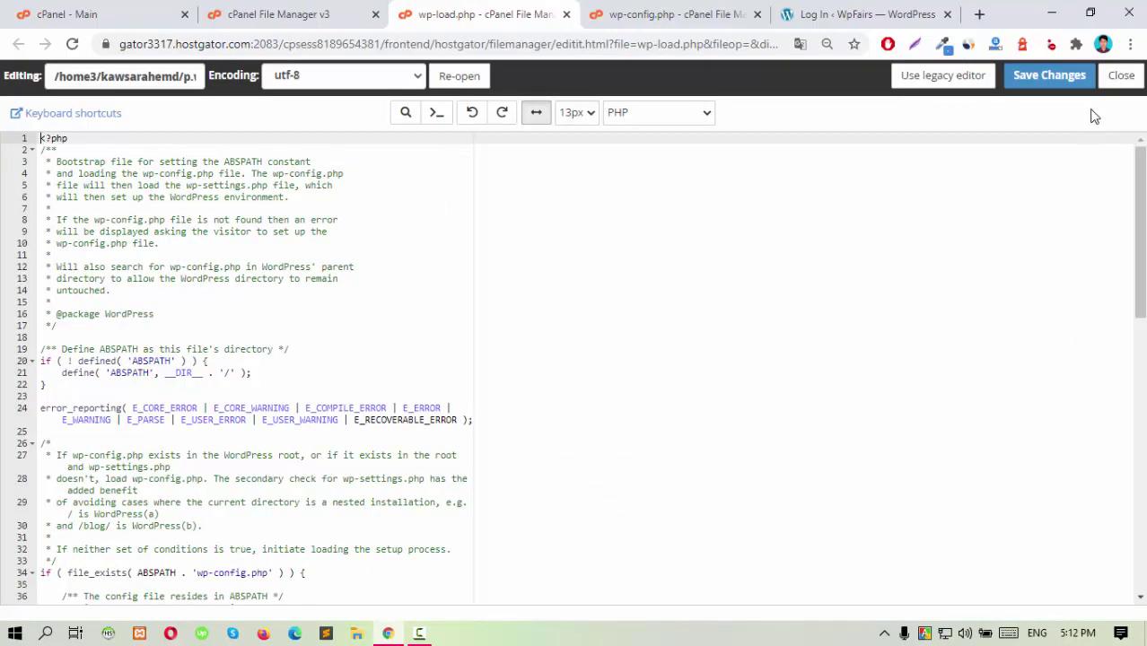
pyautogui.click(1056, 79)
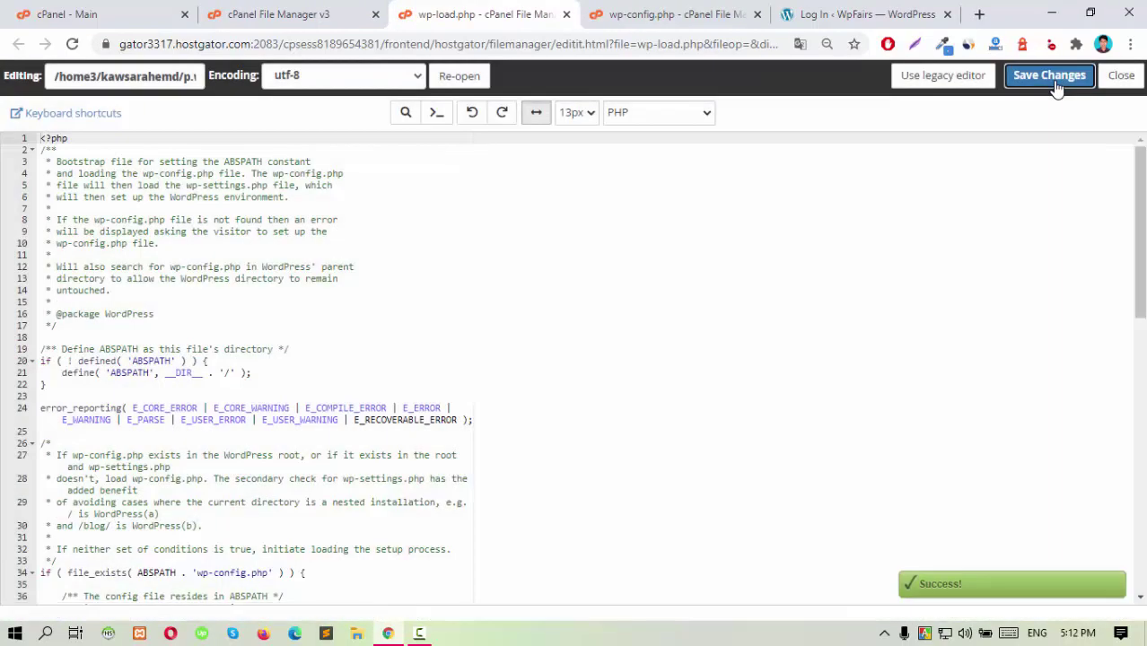
pyautogui.click(834, 15)
# Reload the login page and log in successfully to the WpFairs Dashboard
pyautogui.click(341, 50)
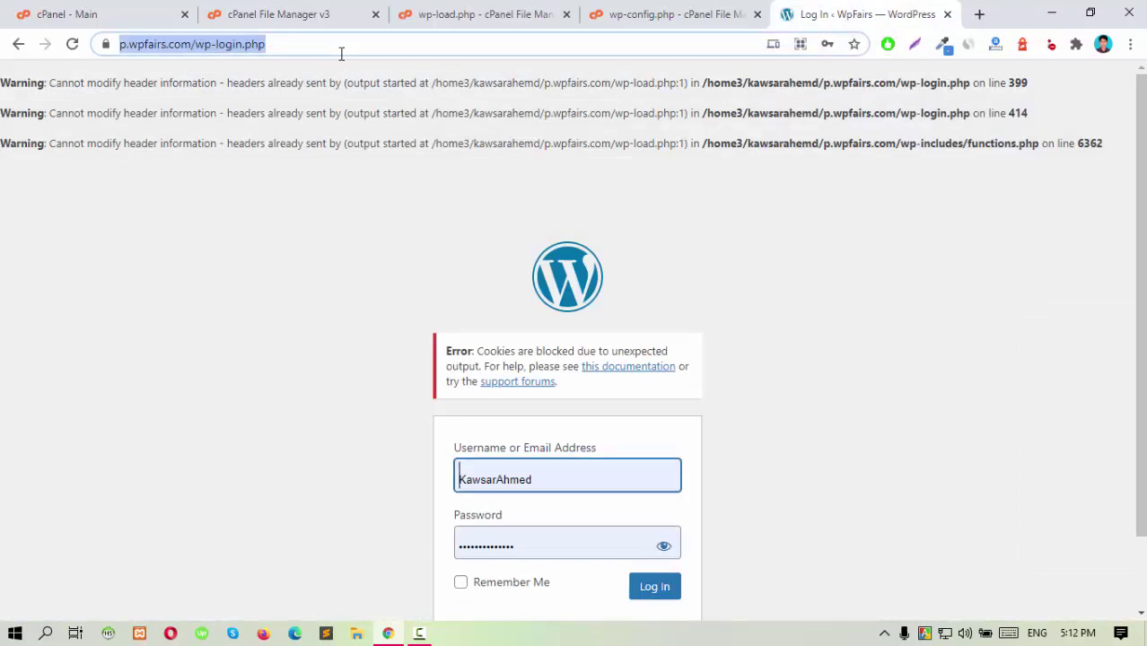
pyautogui.press('Return')
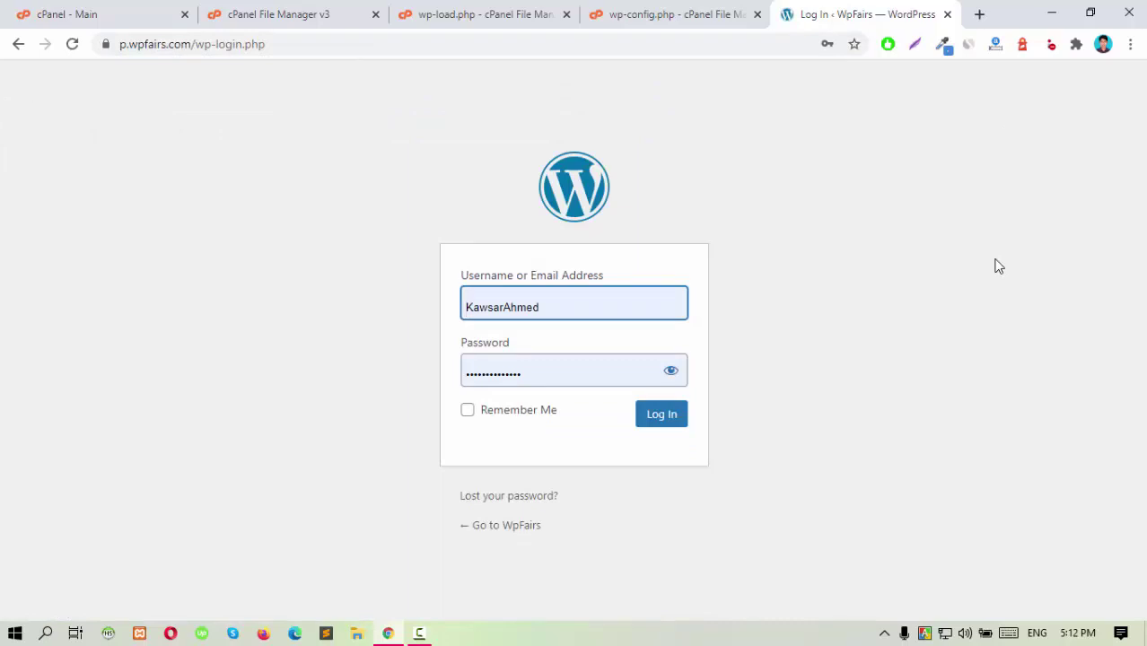
pyautogui.click(666, 418)
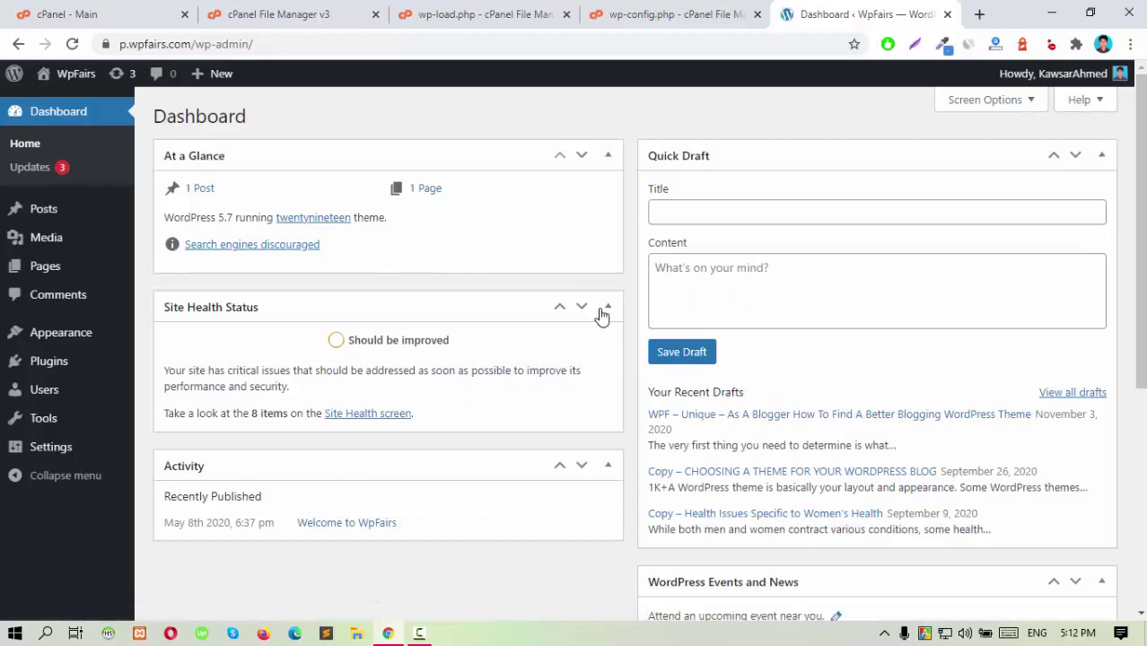
# Review the wp-load.php editor, then close it
pyautogui.click(484, 14)
pyautogui.scroll(-1, 350, 254)
pyautogui.scroll(1, 349, 254)
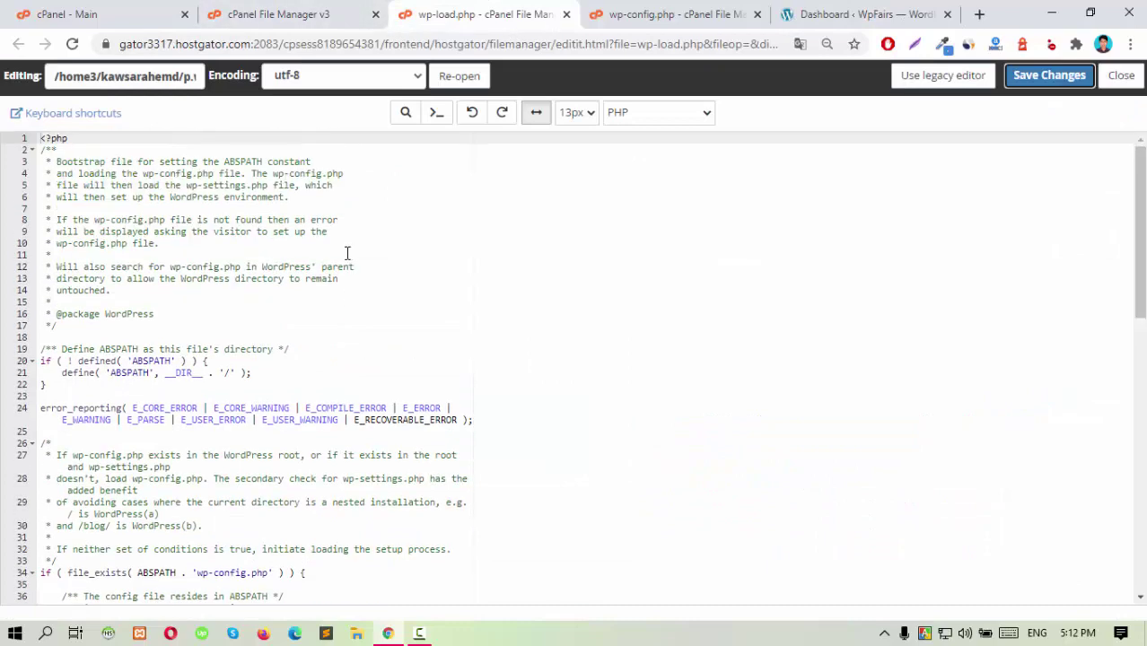
pyautogui.click(567, 14)
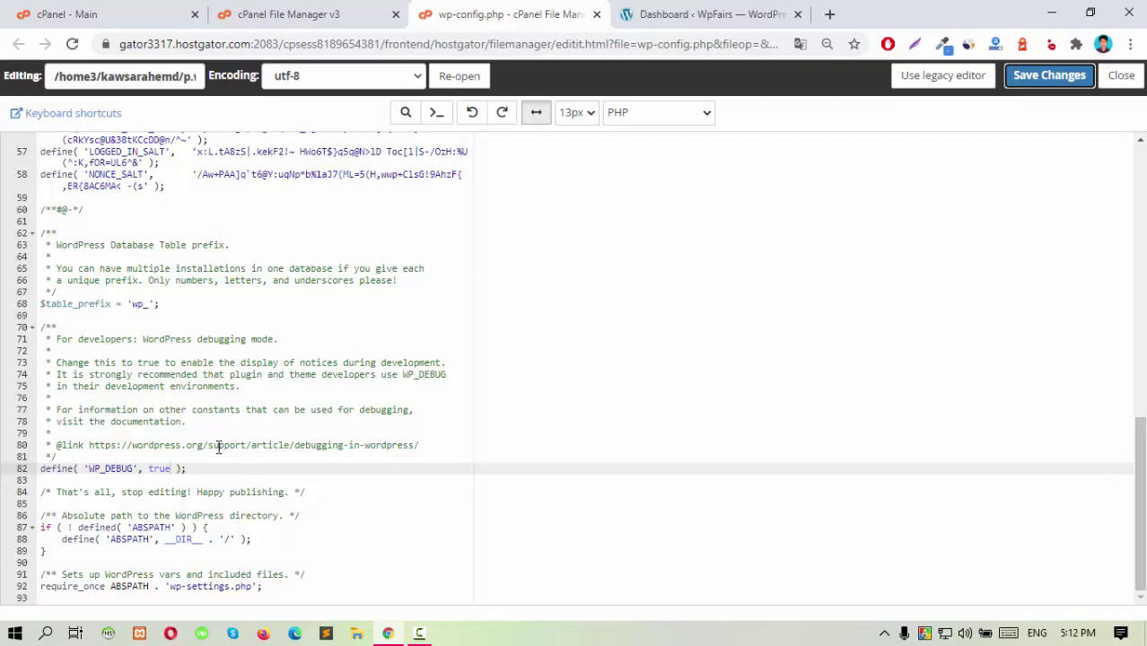
# Change WP_DEBUG from true to false in wp-config.php, save, and close the editor
pyautogui.doubleClick(159, 468)
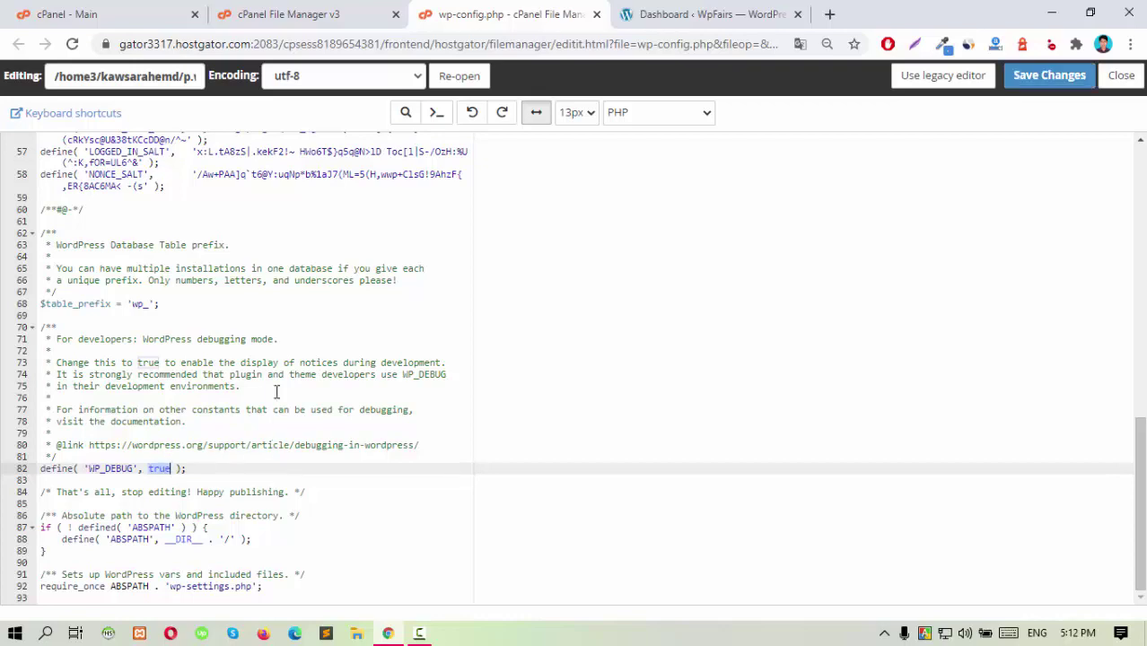
pyautogui.write('false')
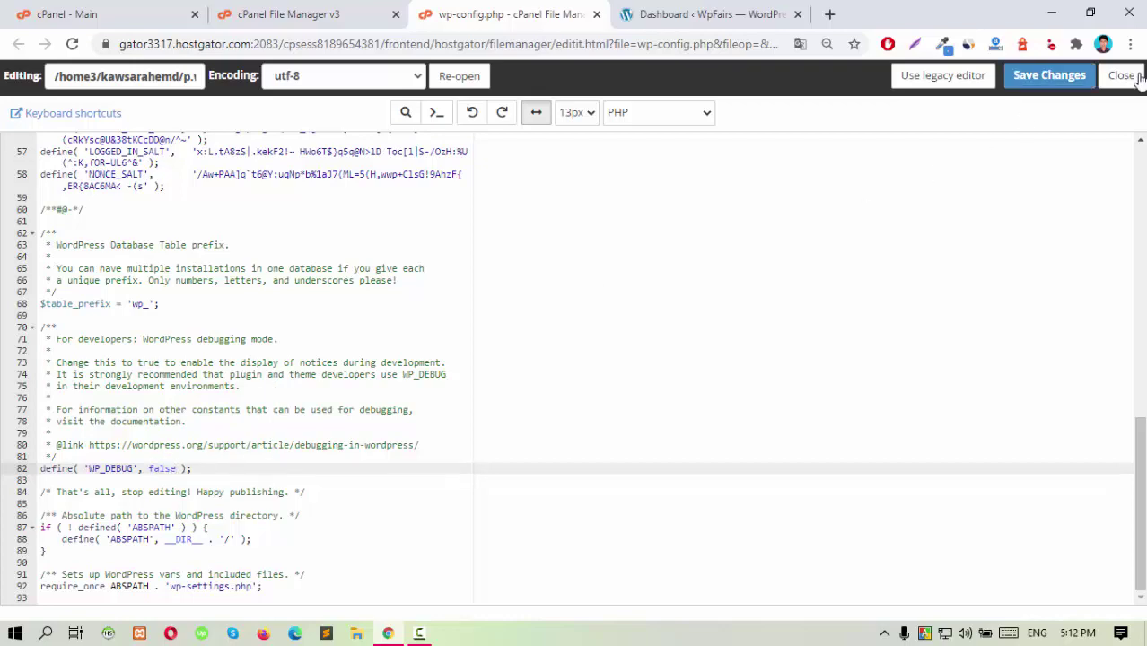
pyautogui.click(1064, 81)
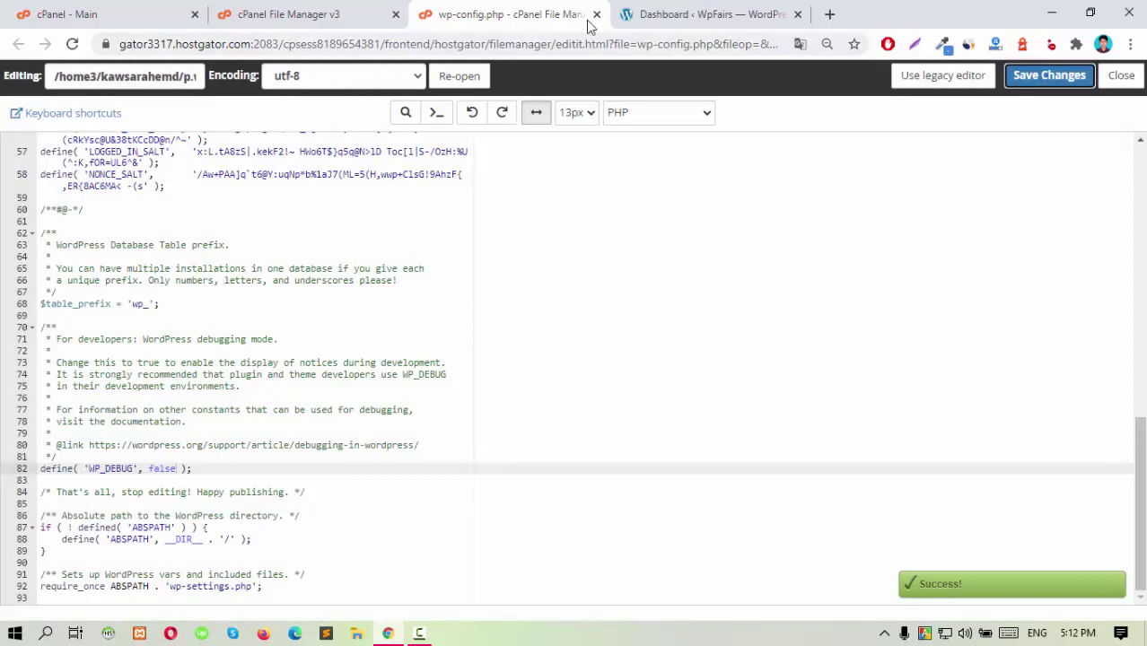
pyautogui.click(596, 15)
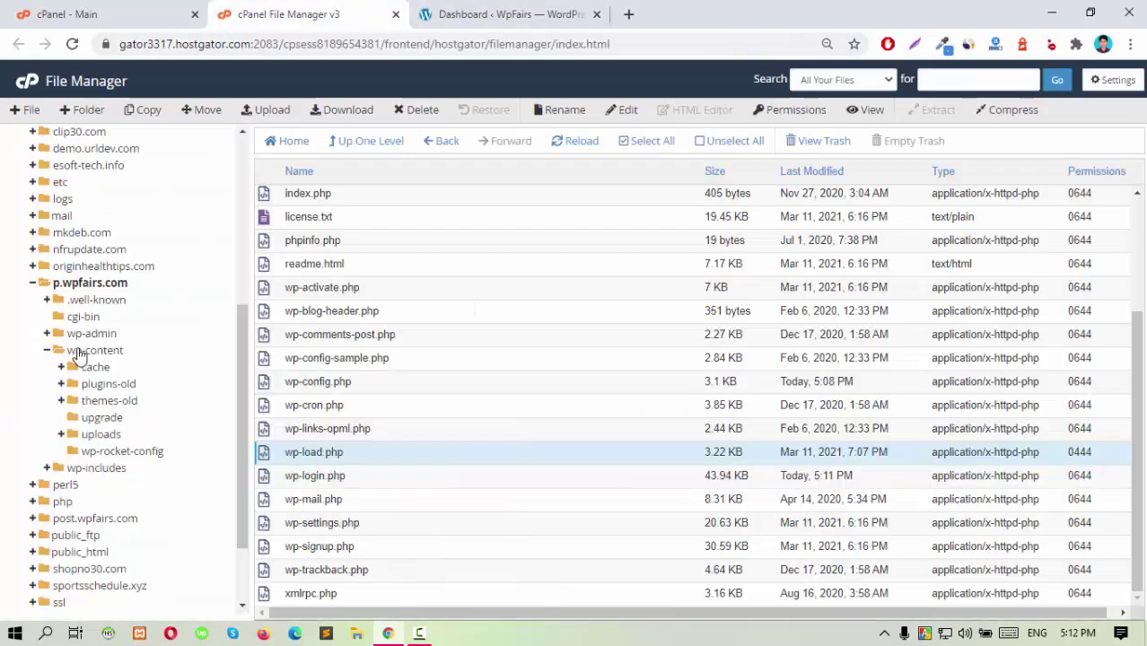
# In wp-content, rename the themes-old folder back to themes
pyautogui.click(89, 350)
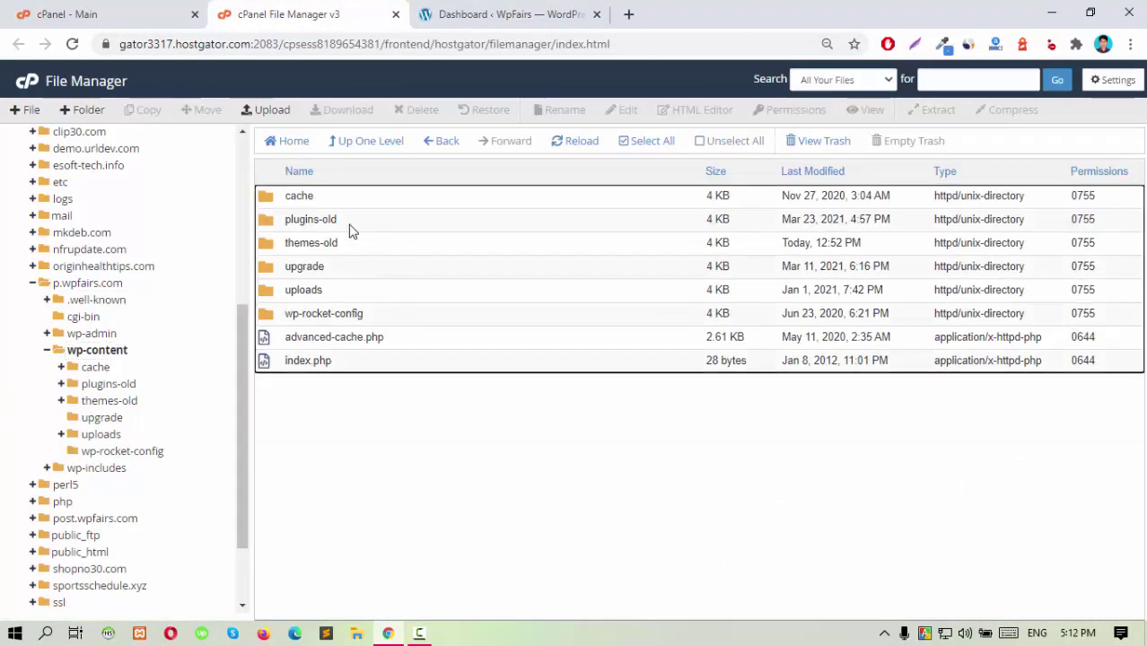
pyautogui.click(348, 224)
pyautogui.rightClick(331, 251)
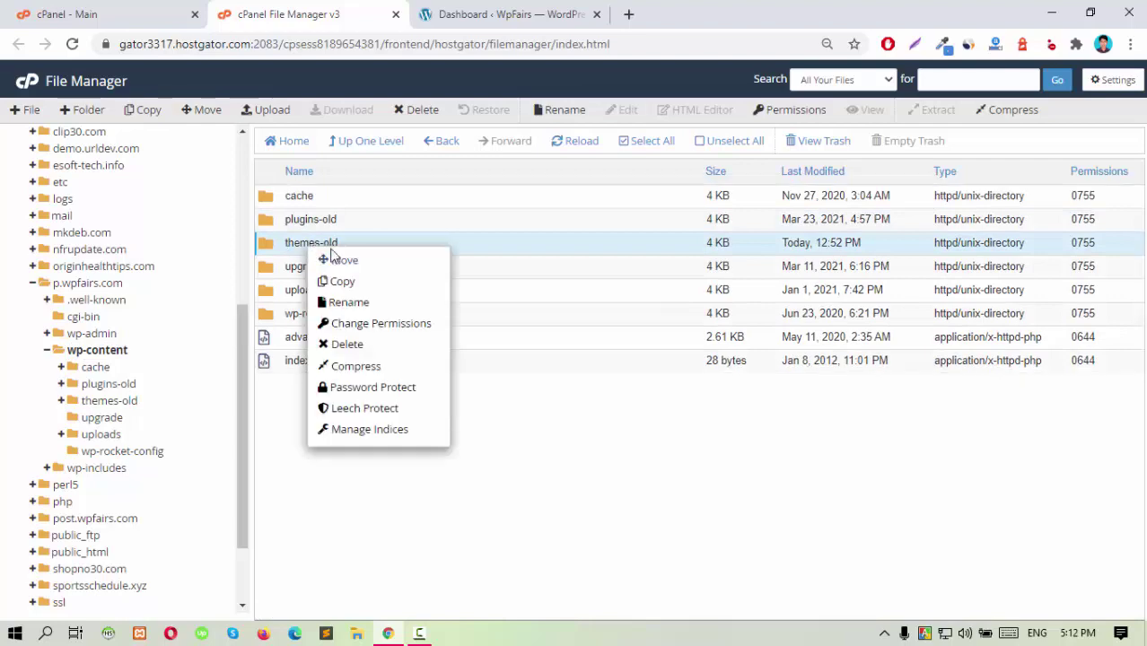
pyautogui.click(364, 302)
pyautogui.press('BackSpace')
pyautogui.press('BackSpace')
pyautogui.press('BackSpace')
pyautogui.press('BackSpace')
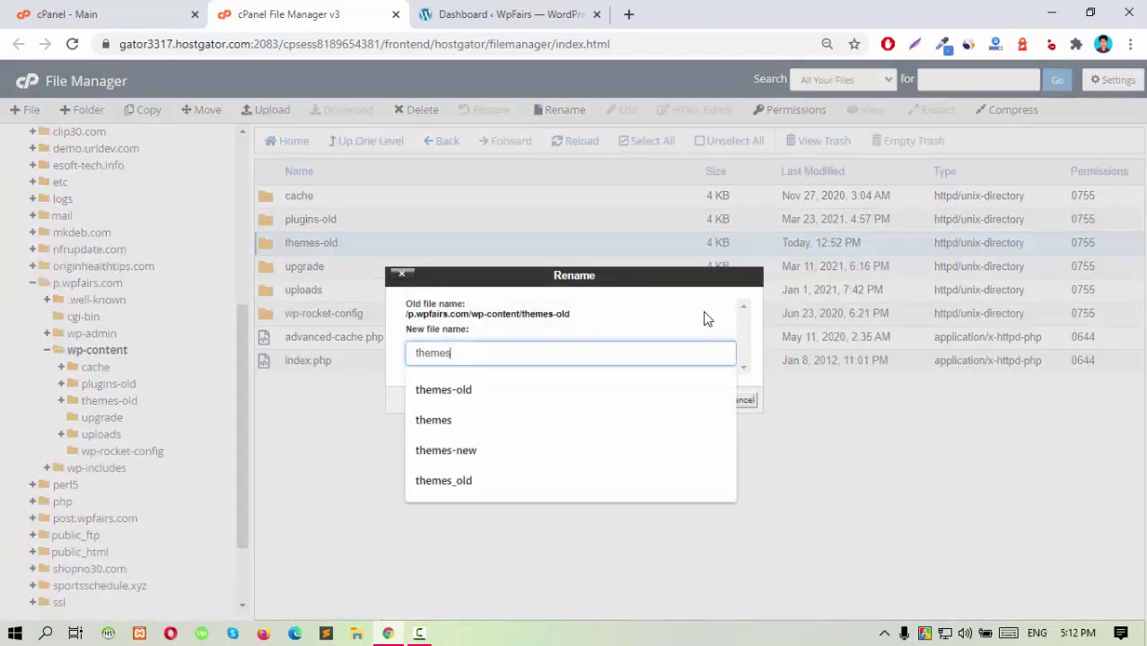
pyautogui.click(697, 401)
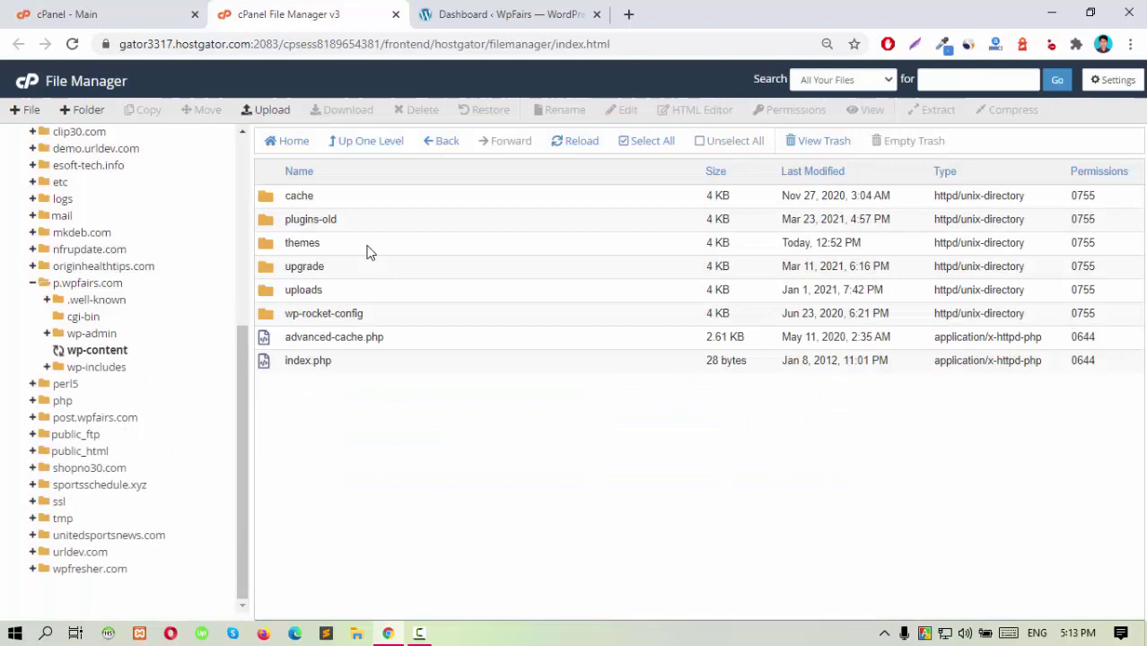
# Rename the plugins-old folder back to plugins
pyautogui.rightClick(350, 223)
pyautogui.click(395, 273)
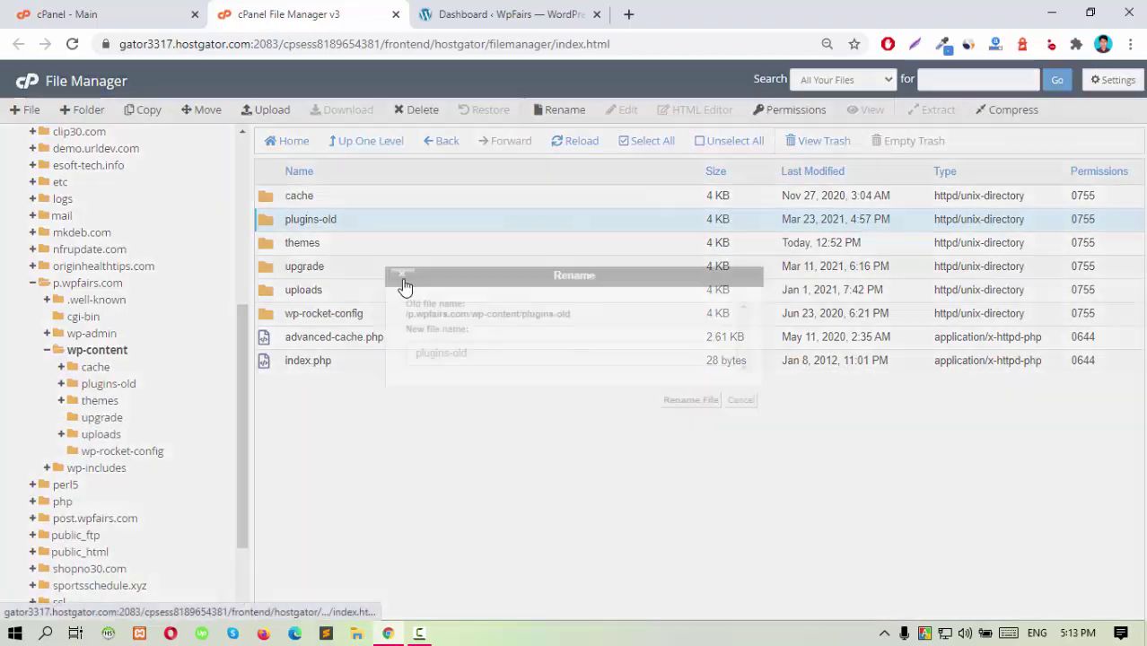
pyautogui.press('BackSpace')
pyautogui.press('BackSpace')
pyautogui.press('BackSpace')
pyautogui.press('BackSpace')
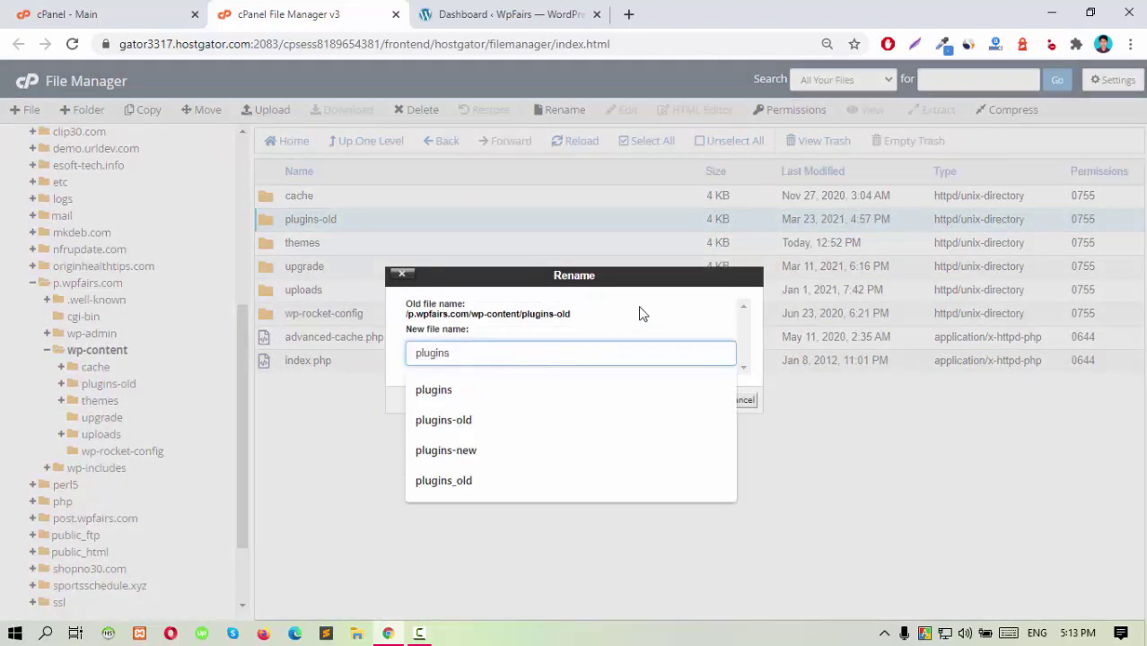
pyautogui.click(675, 400)
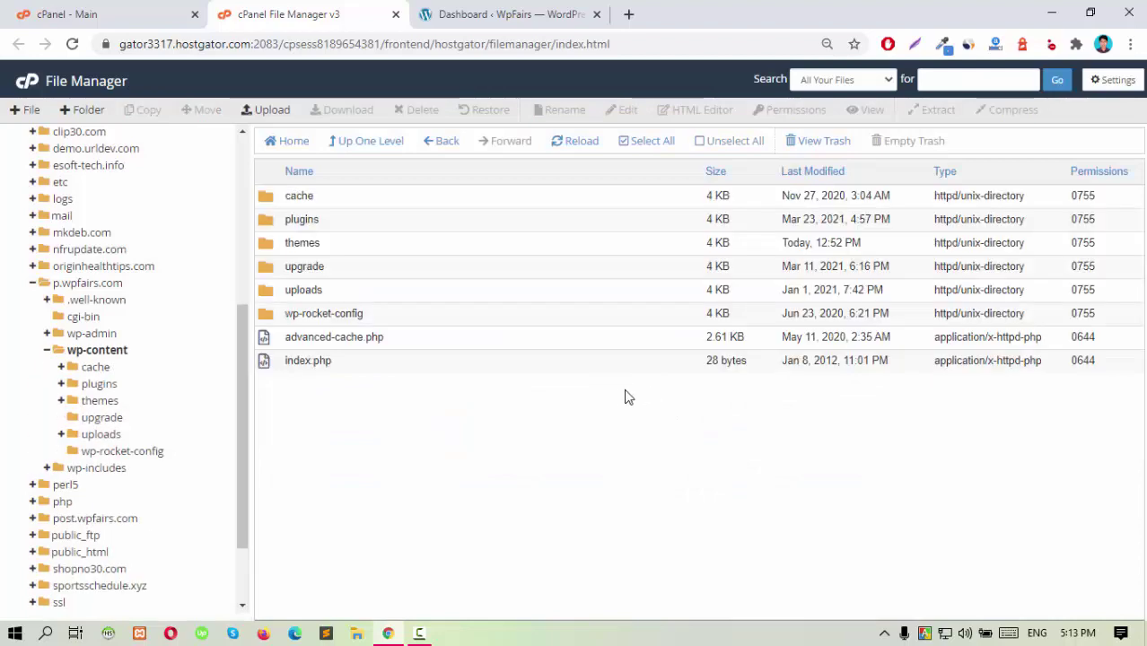
# Reload the WordPress Dashboard, then log out from the Howdy menu
pyautogui.click(538, 18)
pyautogui.click(295, 44)
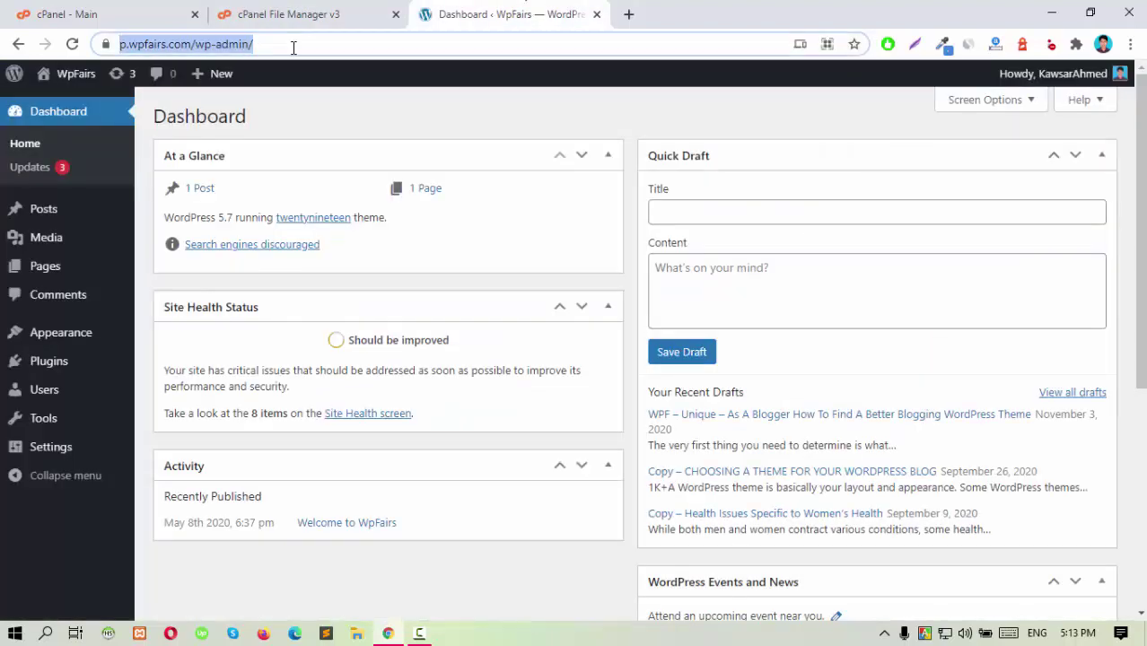
pyautogui.press('Return')
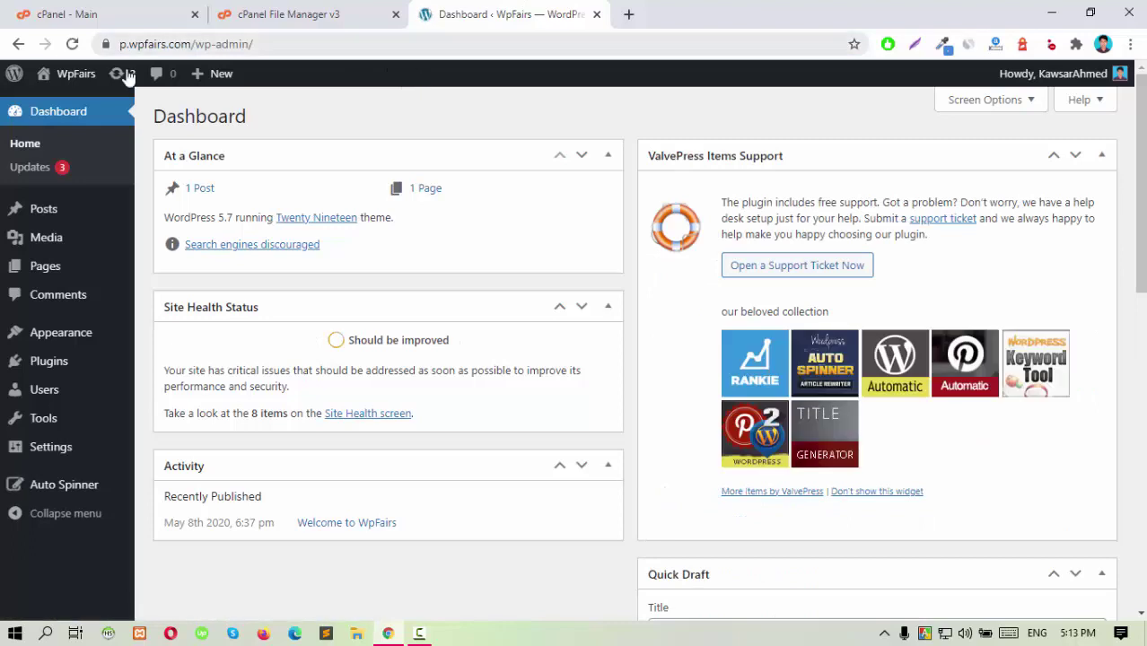
pyautogui.moveTo(1104, 73)
pyautogui.click(1013, 157)
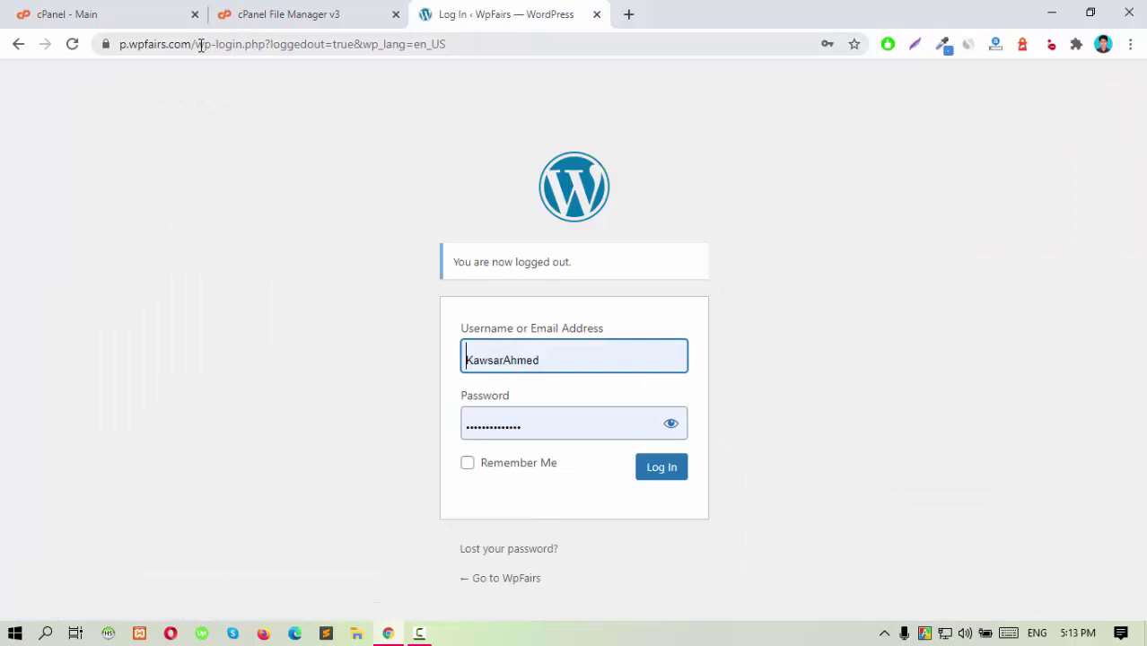
# Load the p.wpfairs.com home page, then try the p.wpfairs.com/admin address
pyautogui.moveTo(199, 43); pyautogui.dragTo(842, 67)
pyautogui.press('BackSpace')
pyautogui.press('Return')
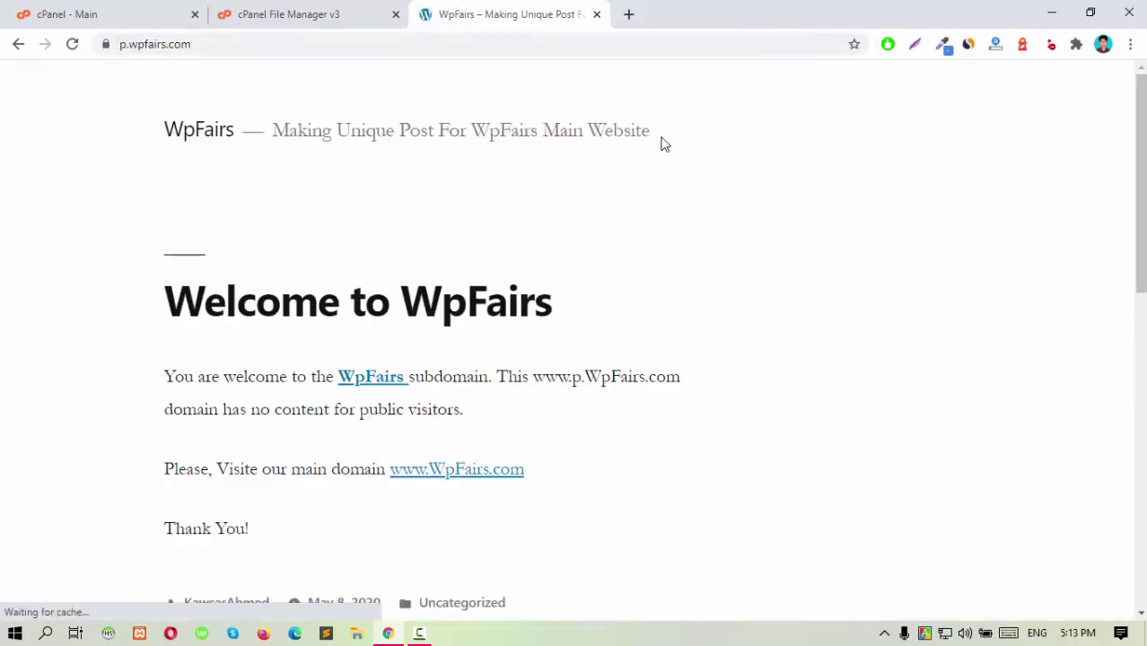
pyautogui.click(462, 47)
pyautogui.click(475, 40)
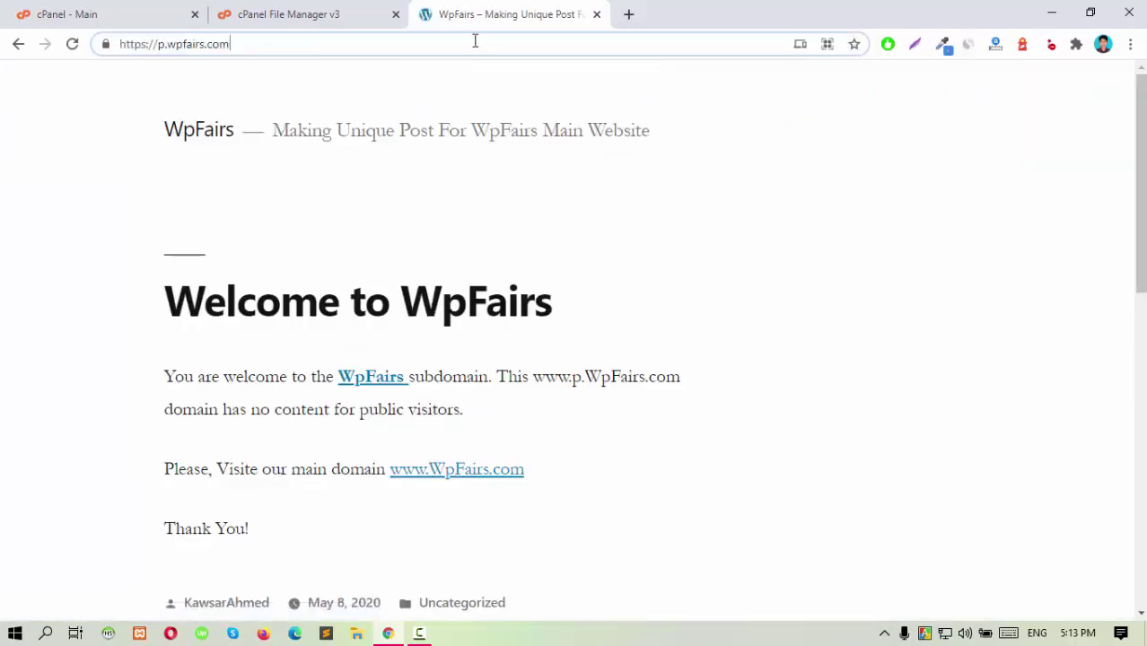
pyautogui.write('/admin')
pyautogui.press('Return')
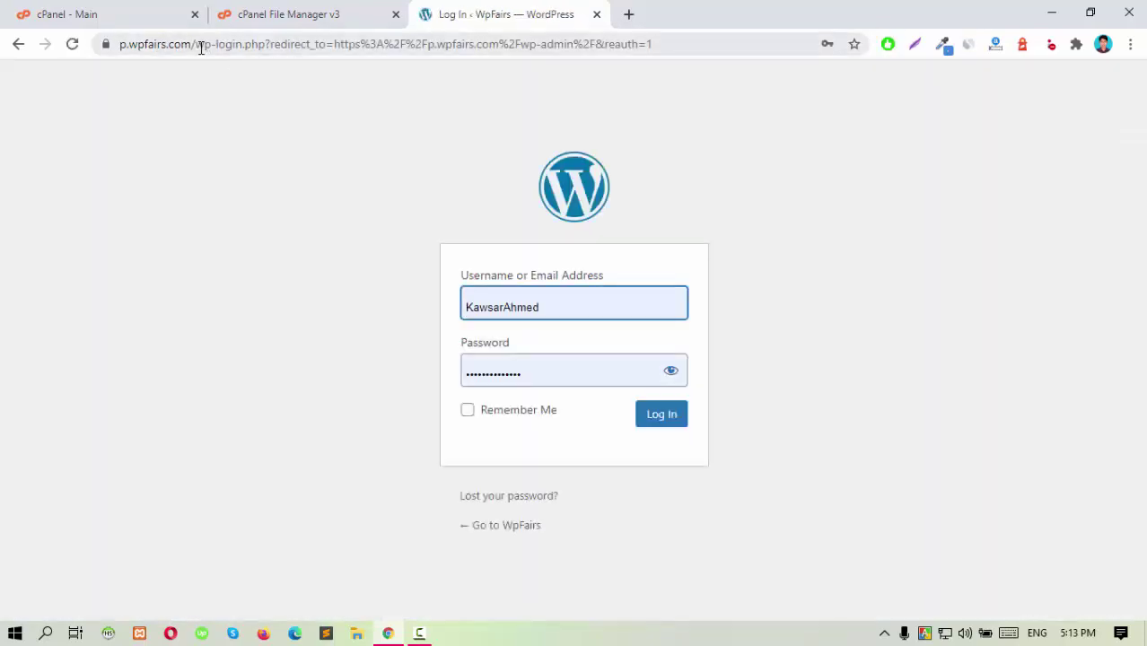
# Go to p.wpfairs.com/wp-admin and log in with the pre-filled credentials
pyautogui.moveTo(199, 43); pyautogui.dragTo(842, 18)
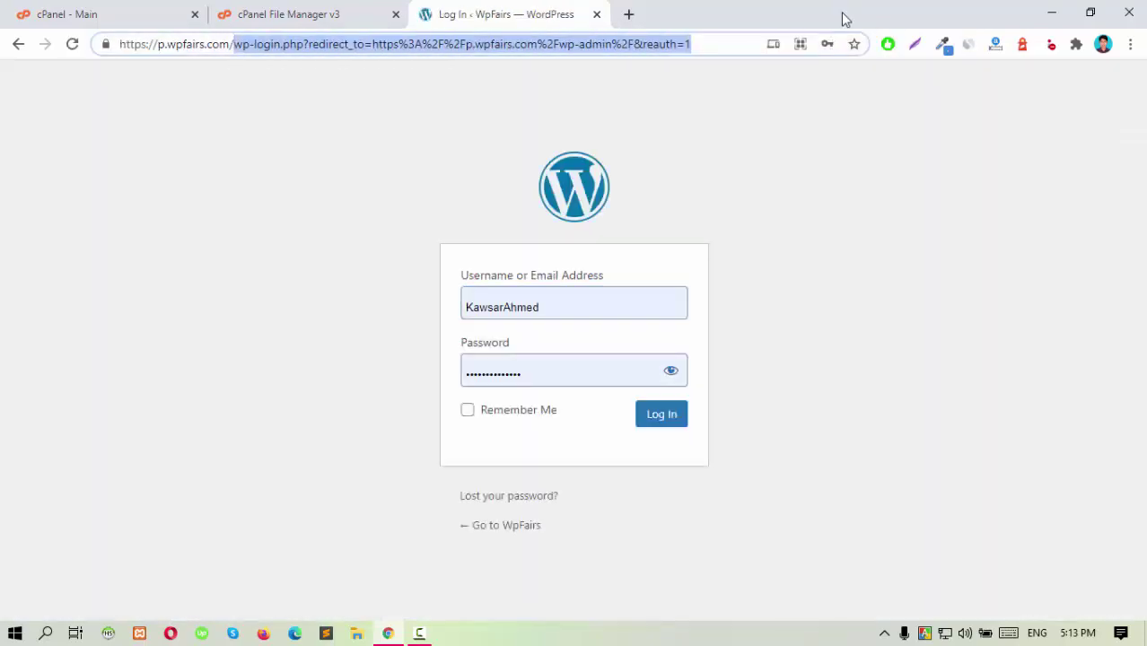
pyautogui.write('wp-admin')
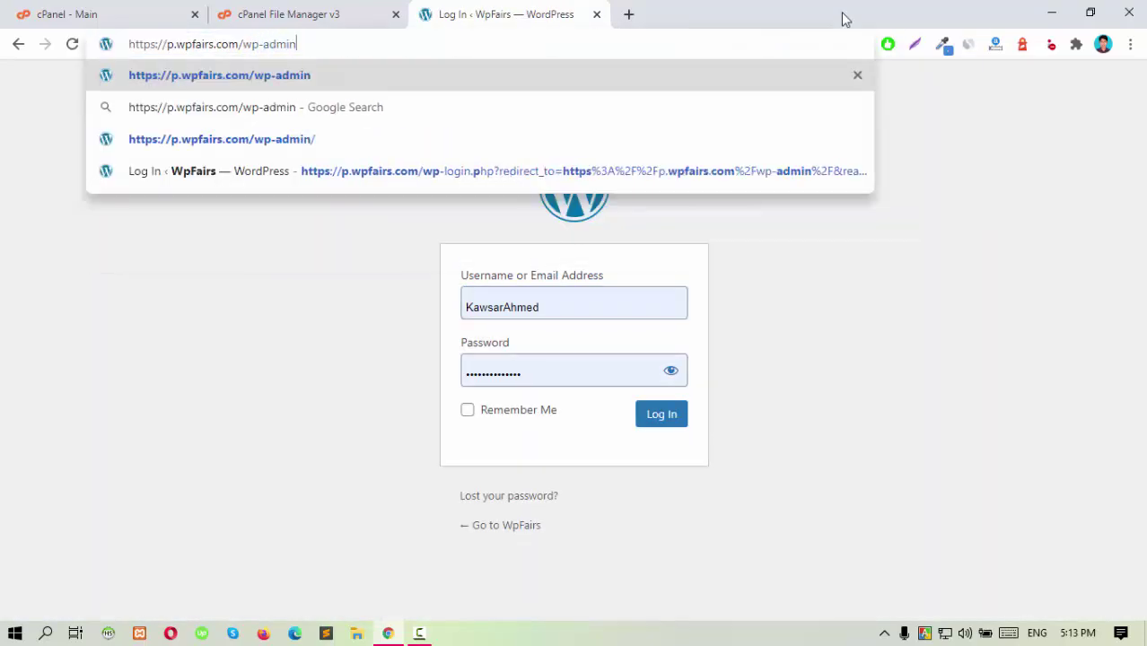
pyautogui.press('Return')
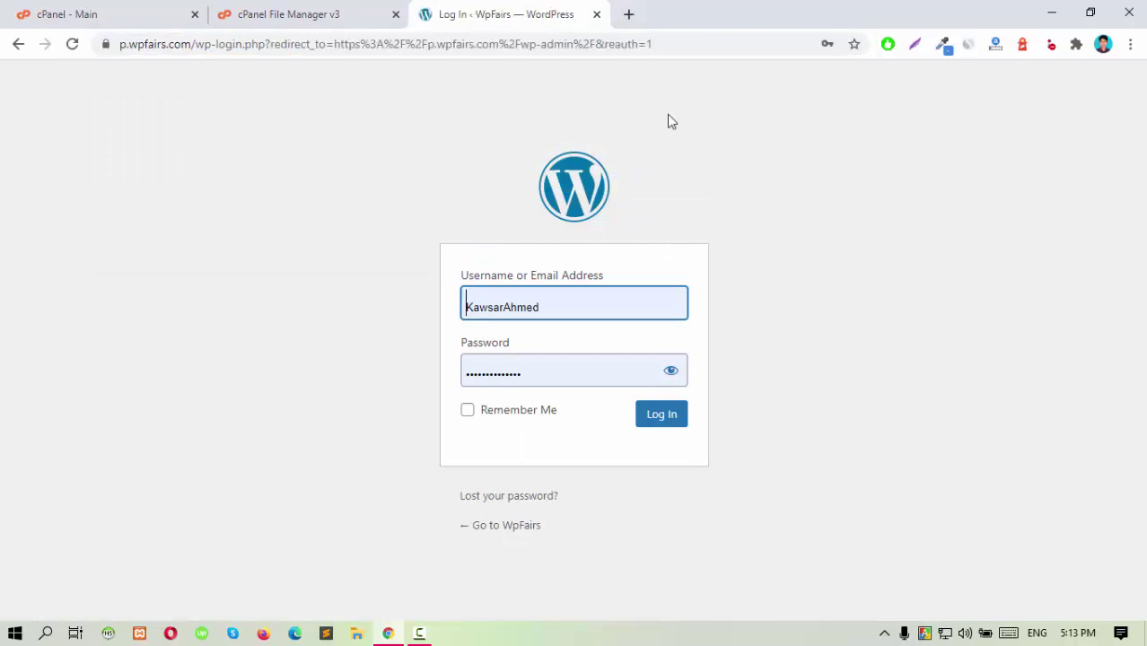
pyautogui.click(654, 422)
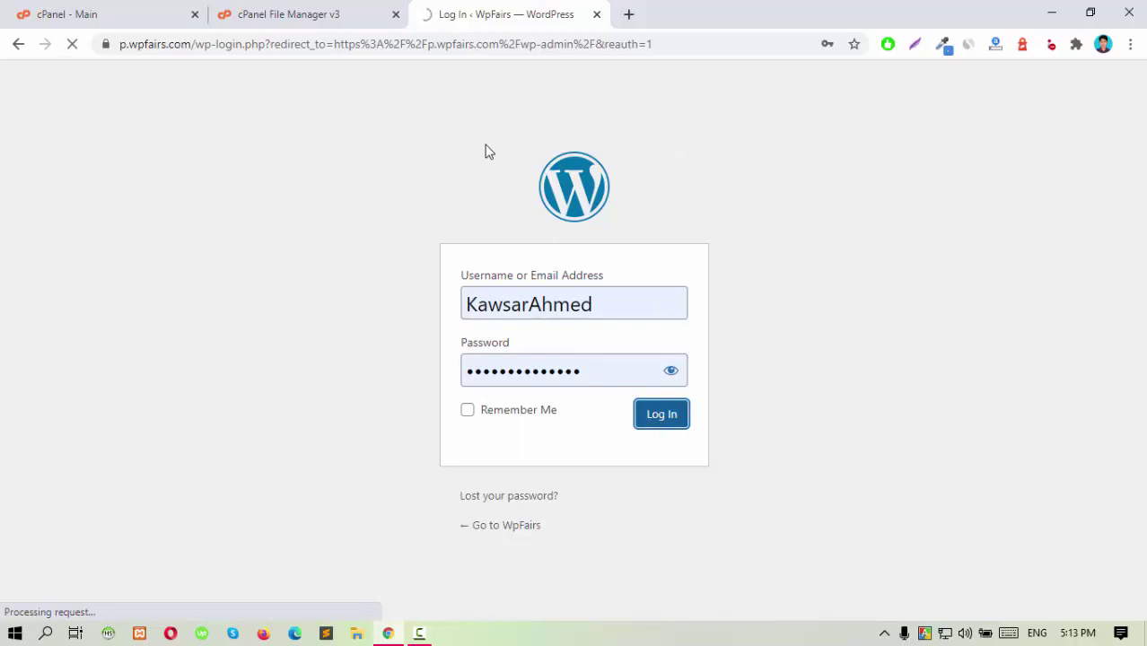